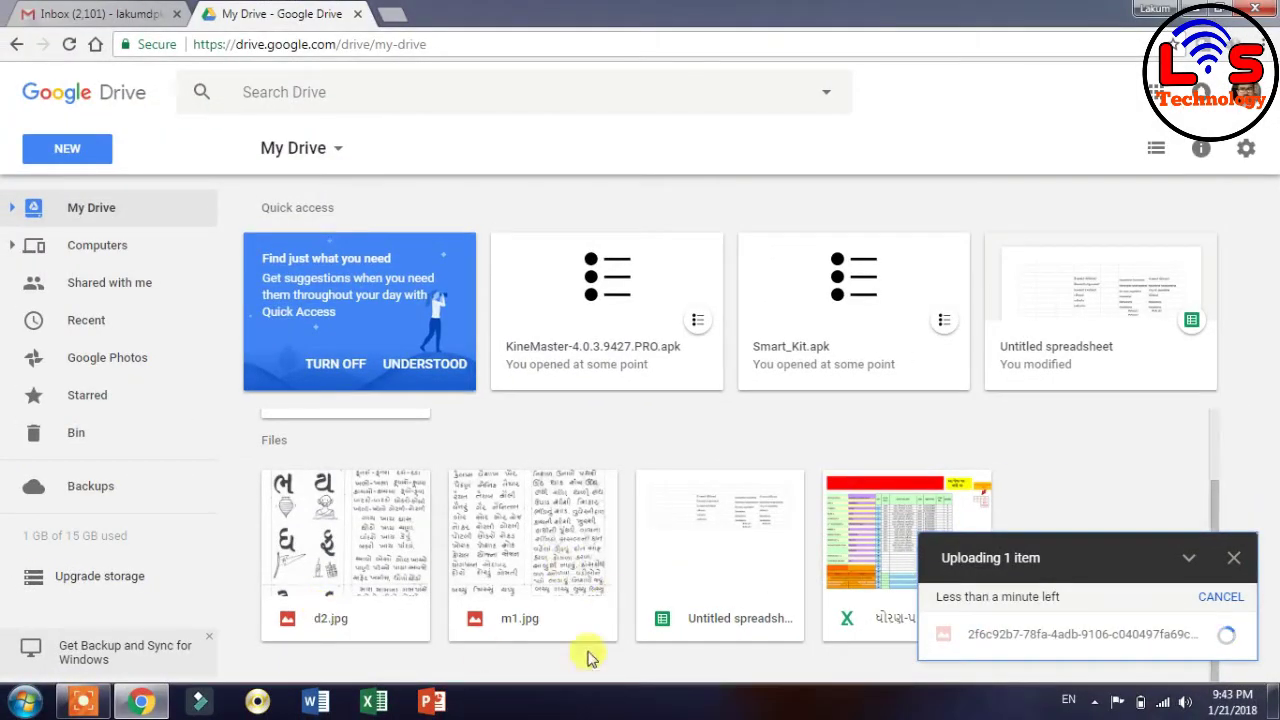
- Dismiss the completed upload notification and look over the uploaded image among the My Drive files
left_click(1014, 548)
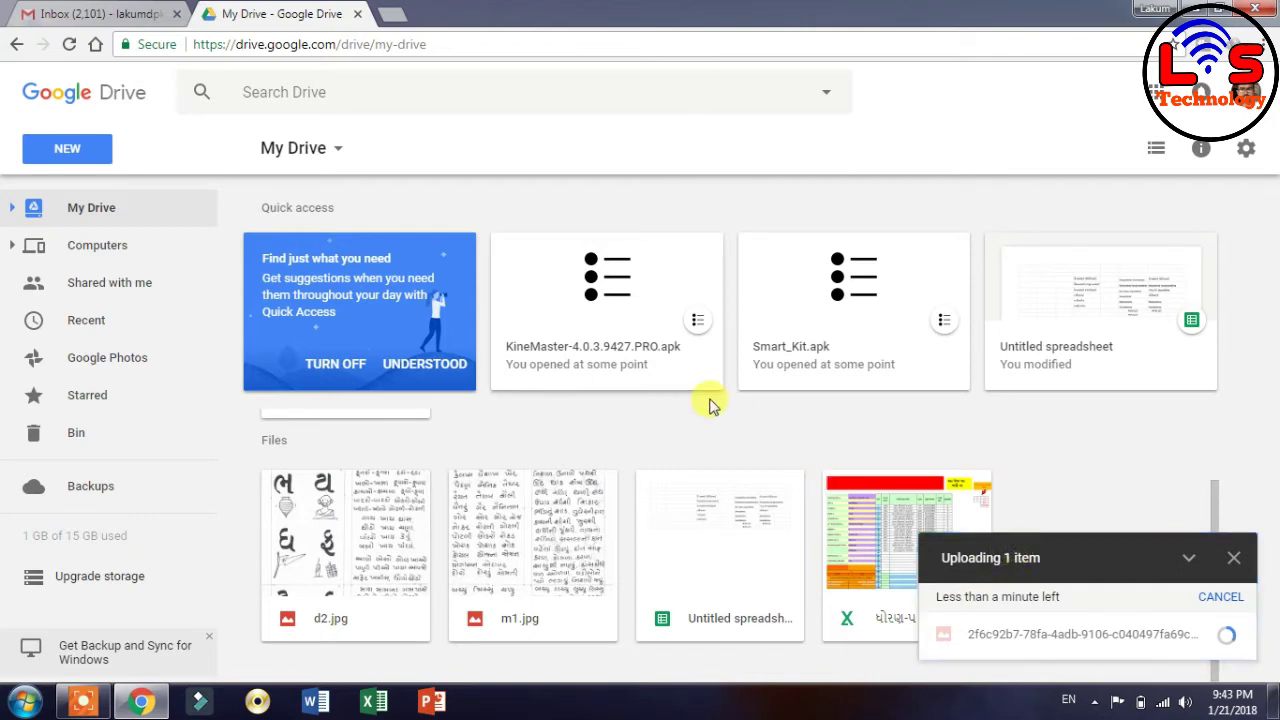
mouse_move(1066, 622)
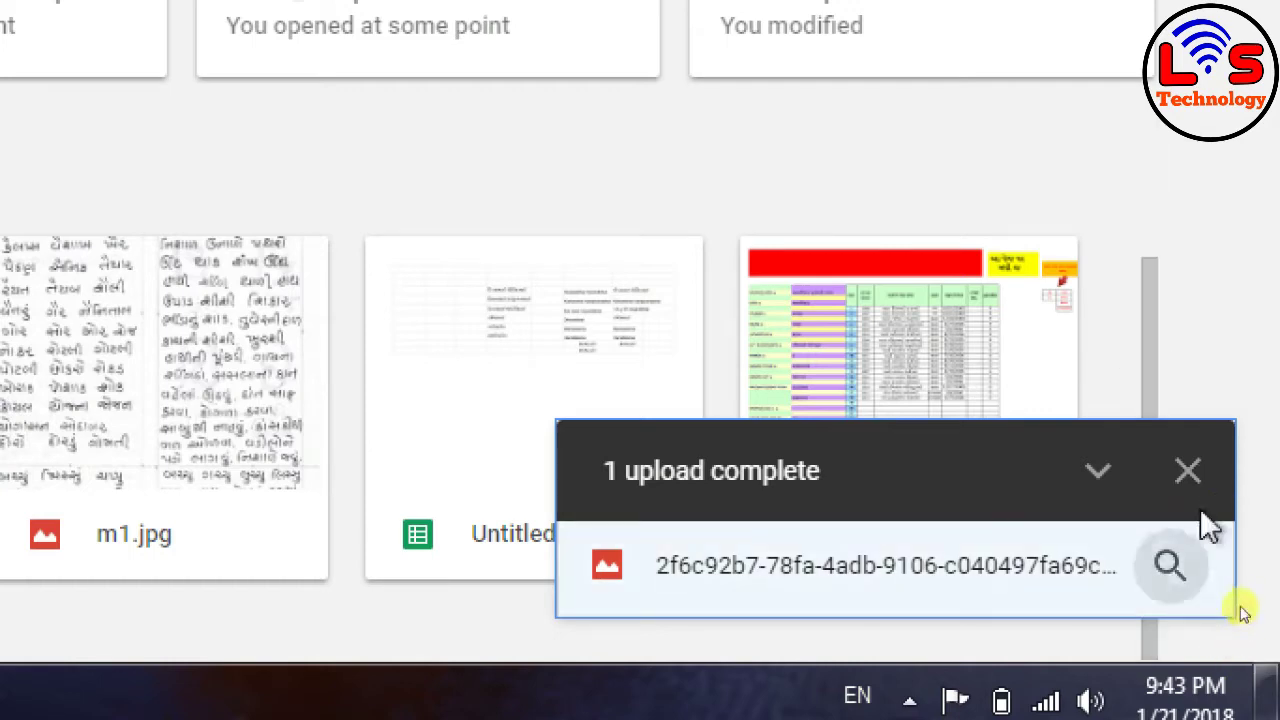
left_click(1188, 472)
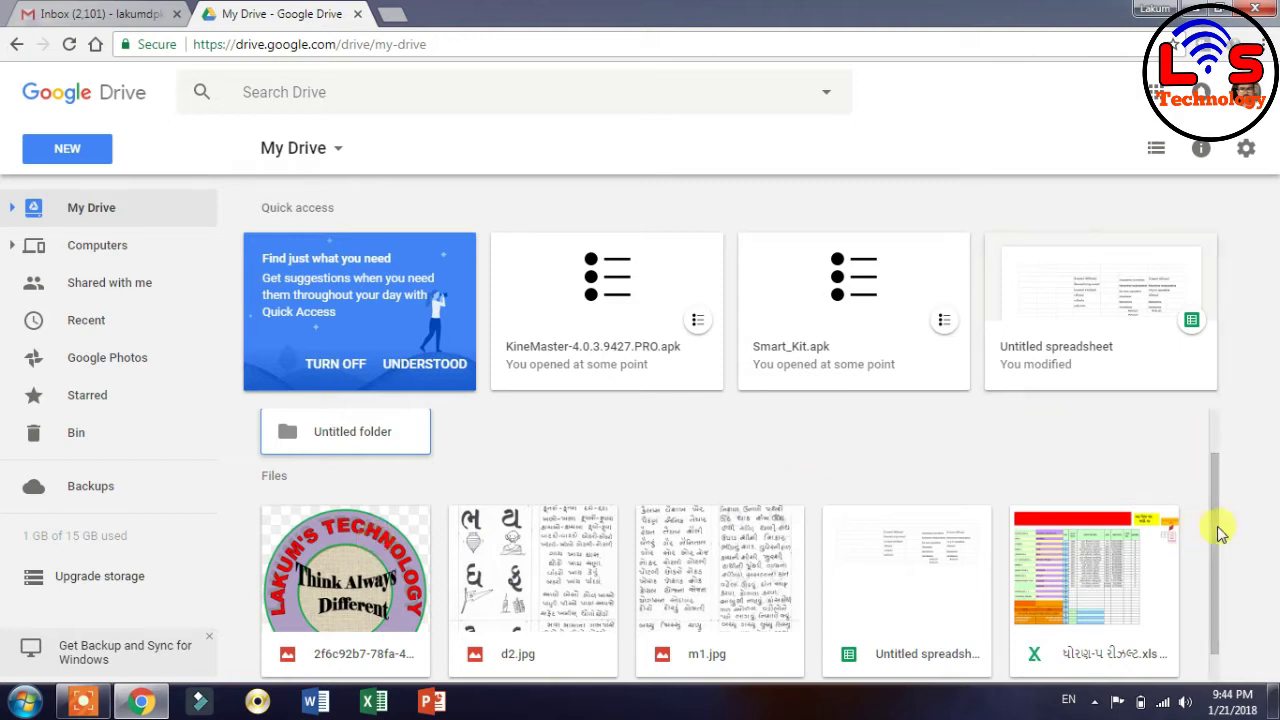
left_click_drag(1214, 526, 1225, 625)
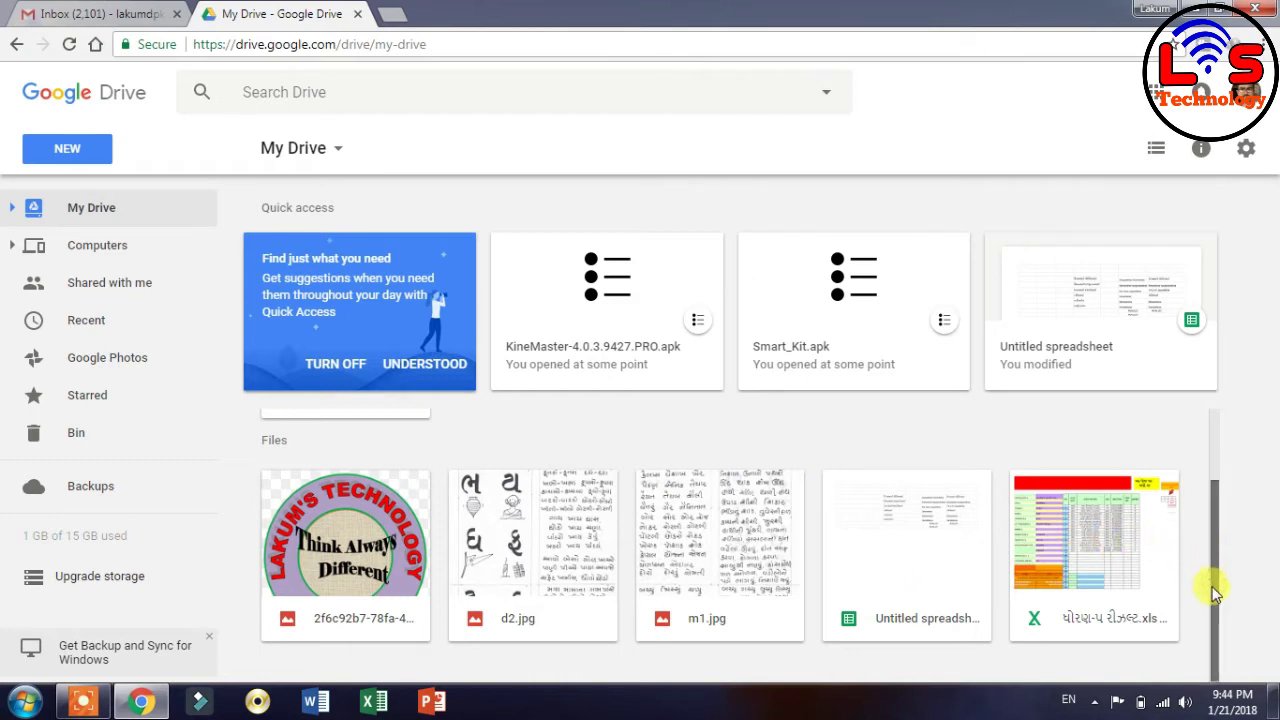
mouse_move(1211, 572)
left_mouse_down()
mouse_move(1215, 470)
mouse_move(1216, 580)
left_mouse_up()
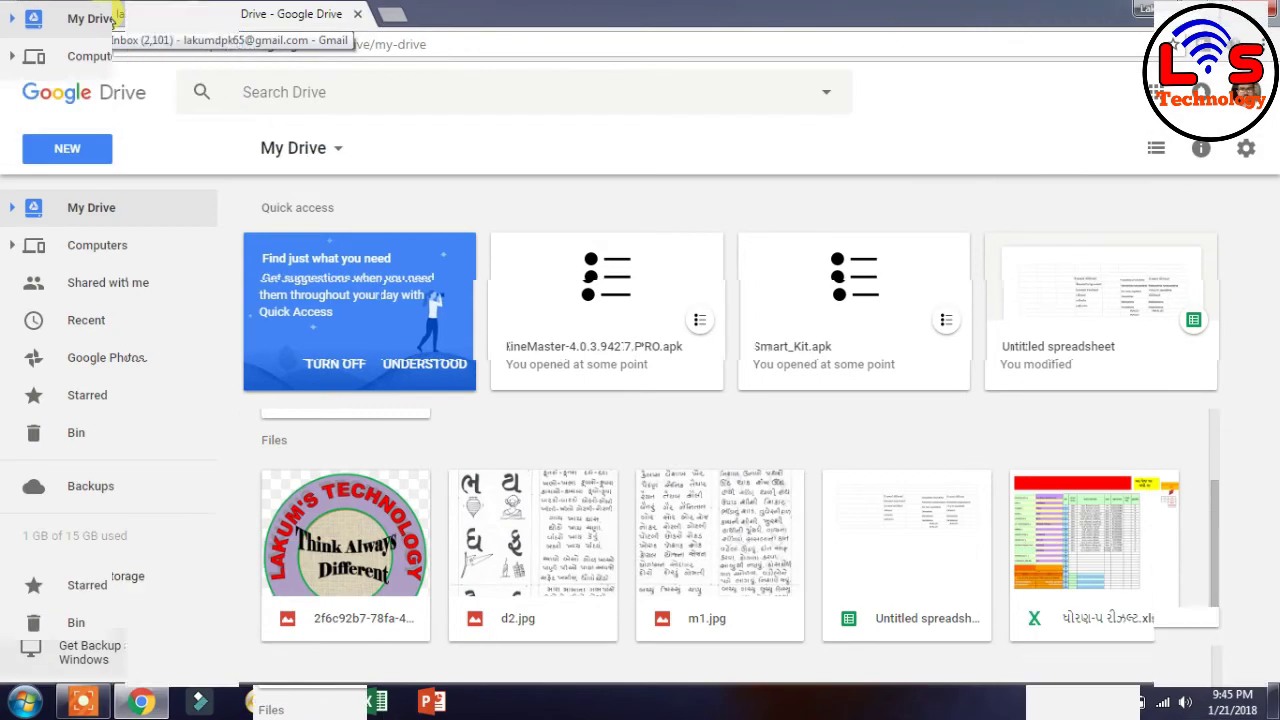
- Switch to Gmail and start a new message addressed to the suggested contact
left_click(107, 18)
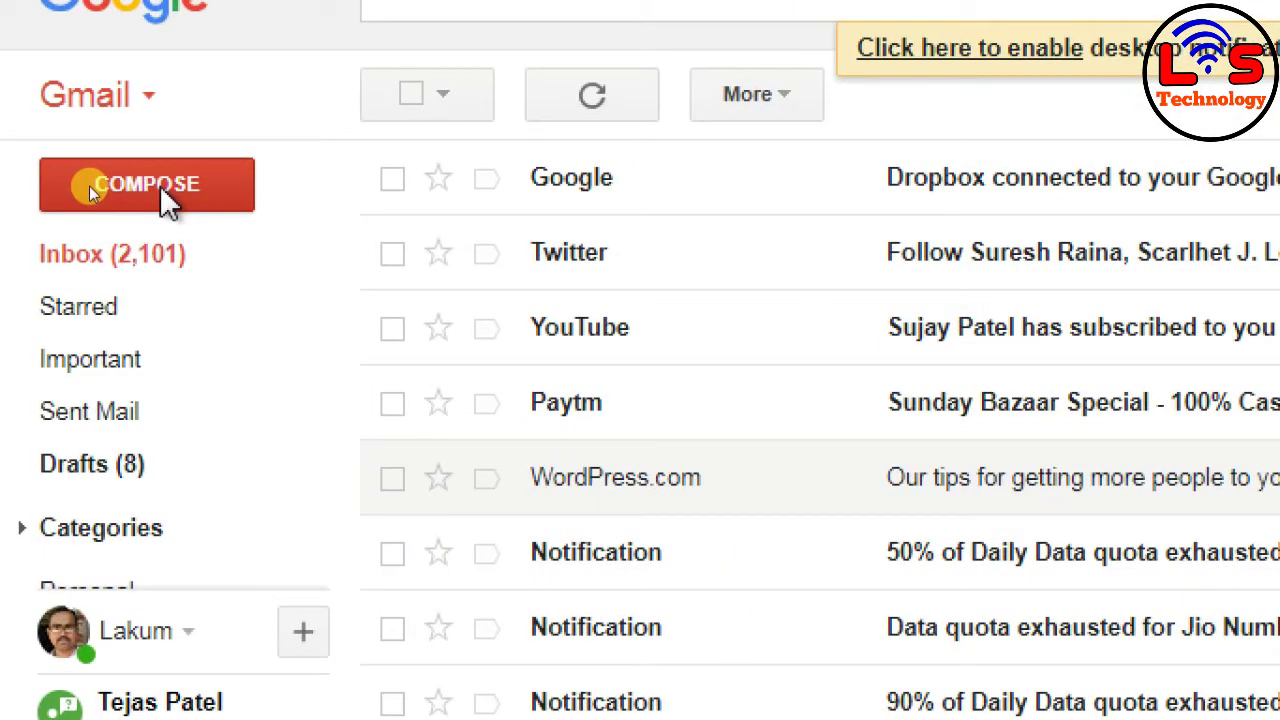
left_click(162, 190)
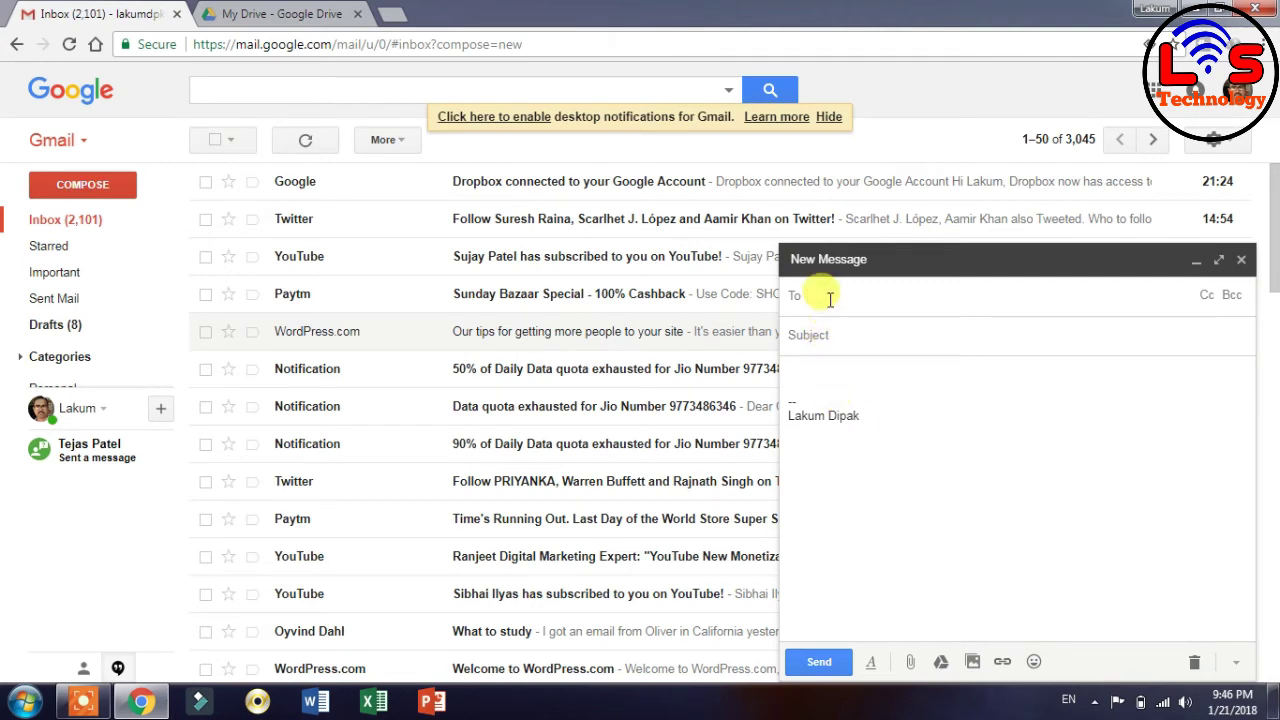
type("lakum")
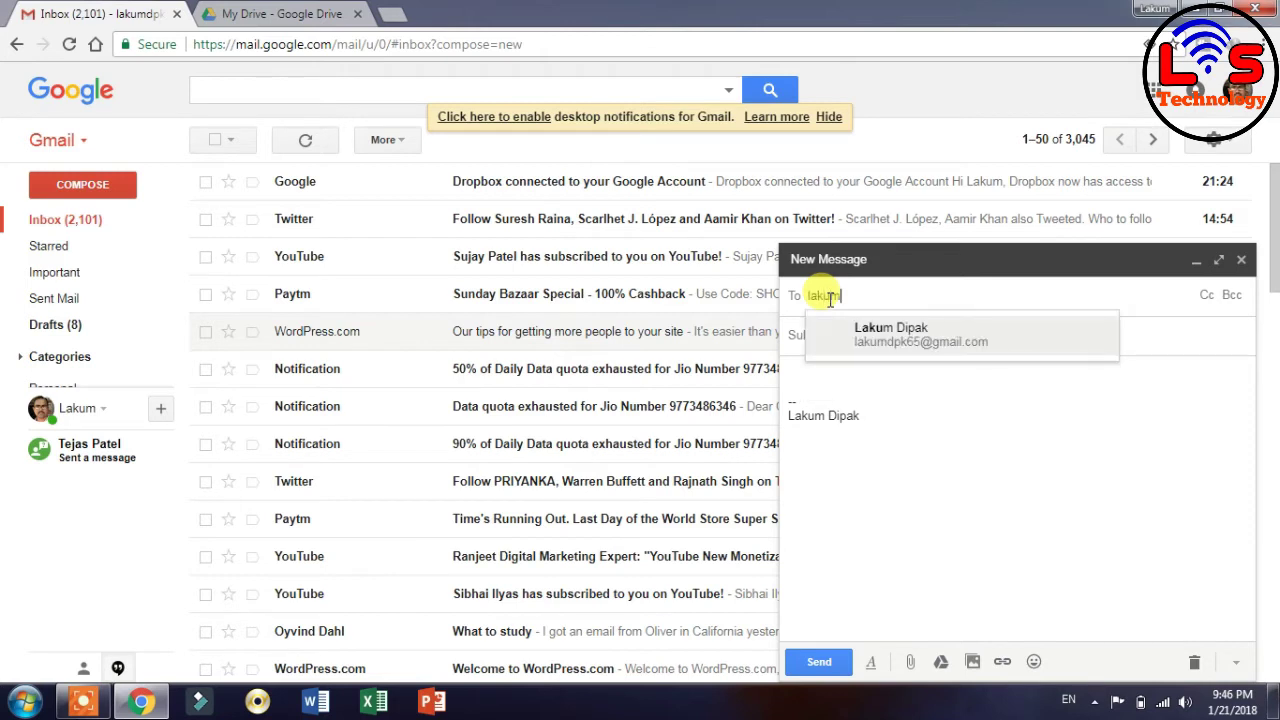
left_click(904, 343)
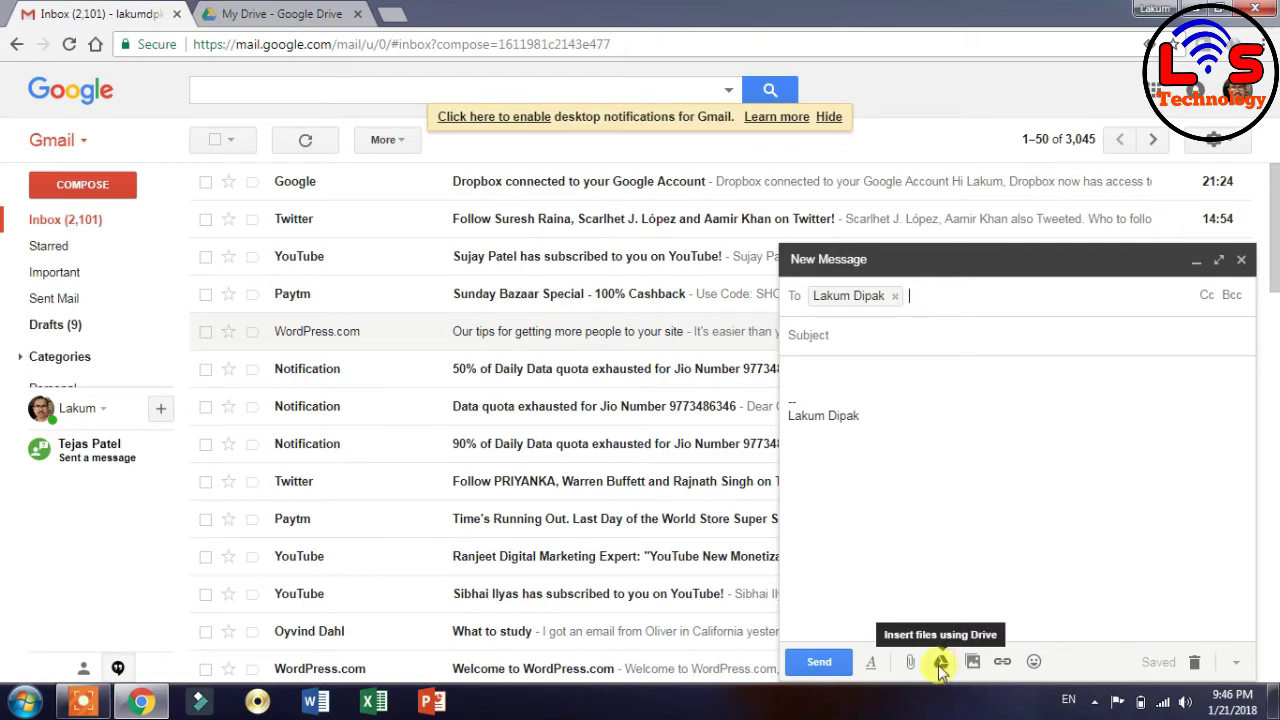
- Insert the uploaded logo image from My Drive into the message as a Drive link, and close the draft unsent
left_click(940, 661)
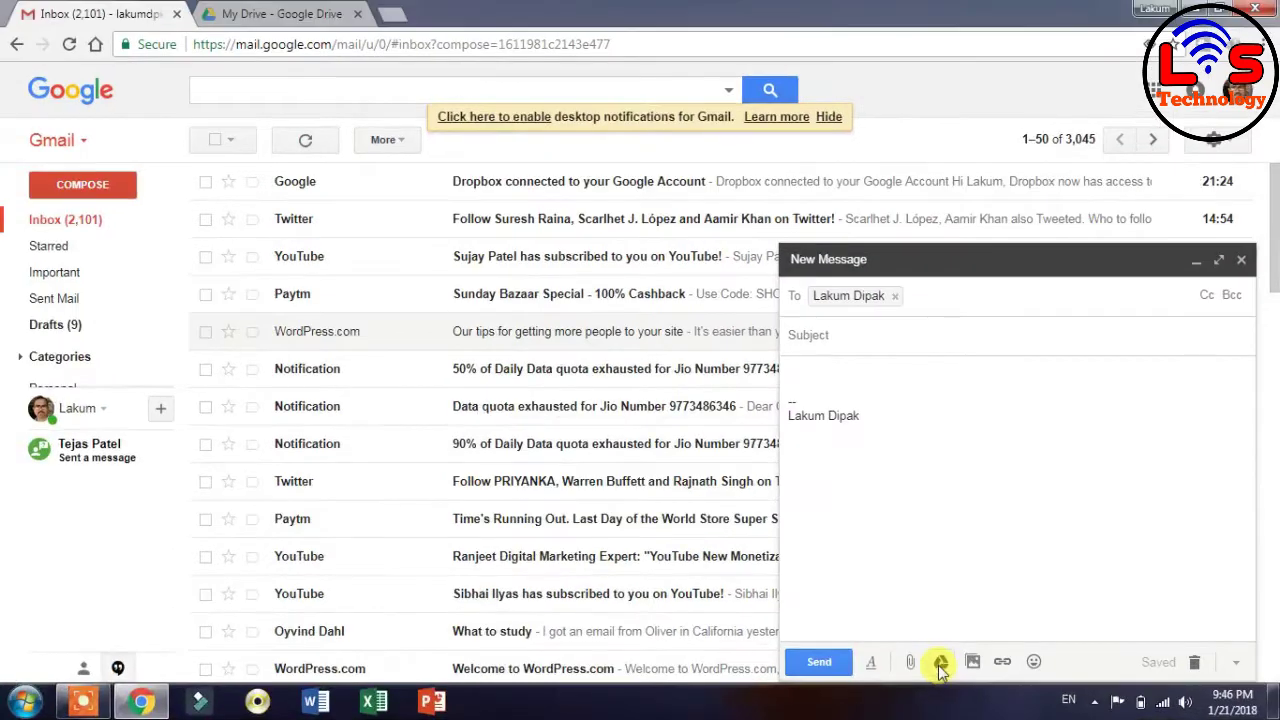
left_click(940, 662)
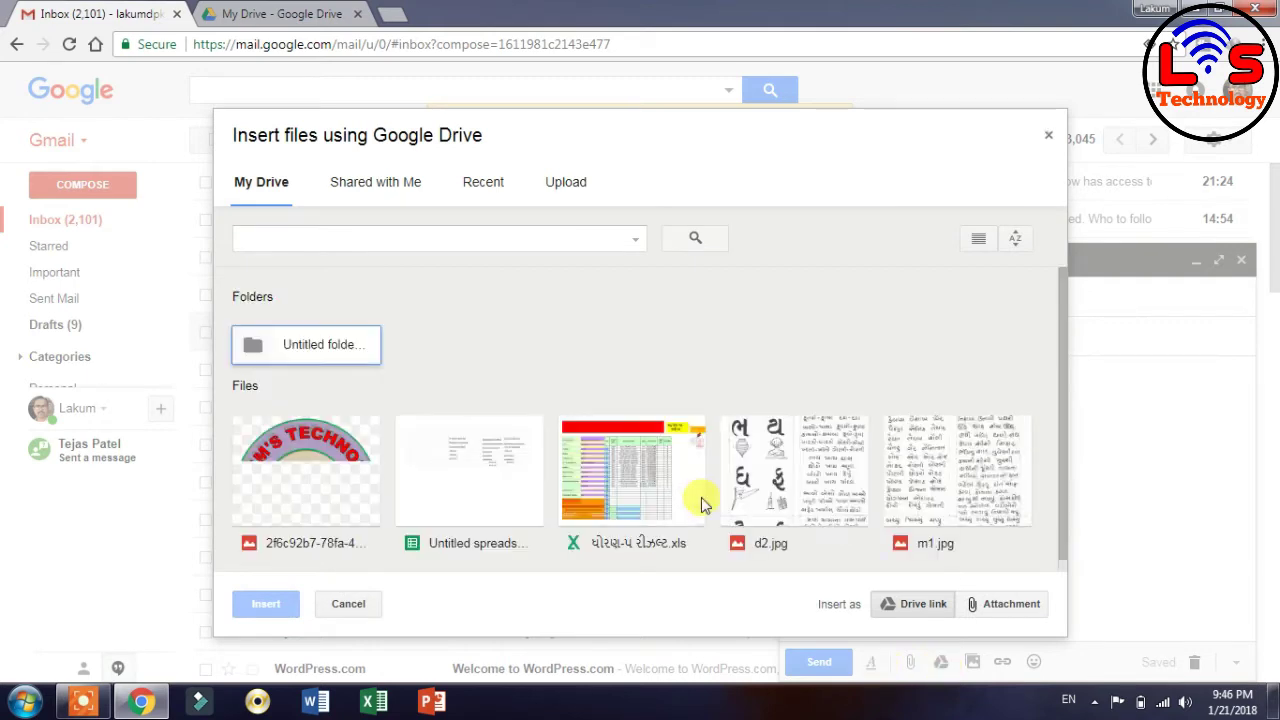
left_click(312, 498)
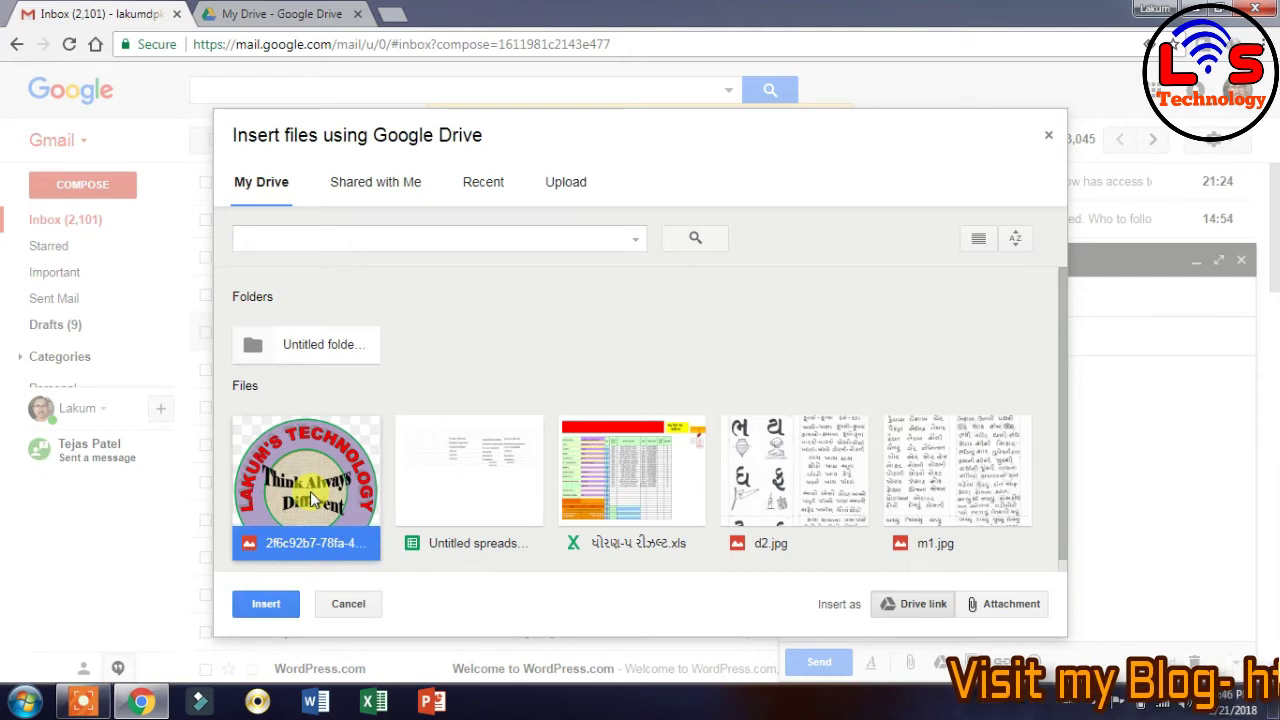
left_click(457, 493)
left_click(320, 510)
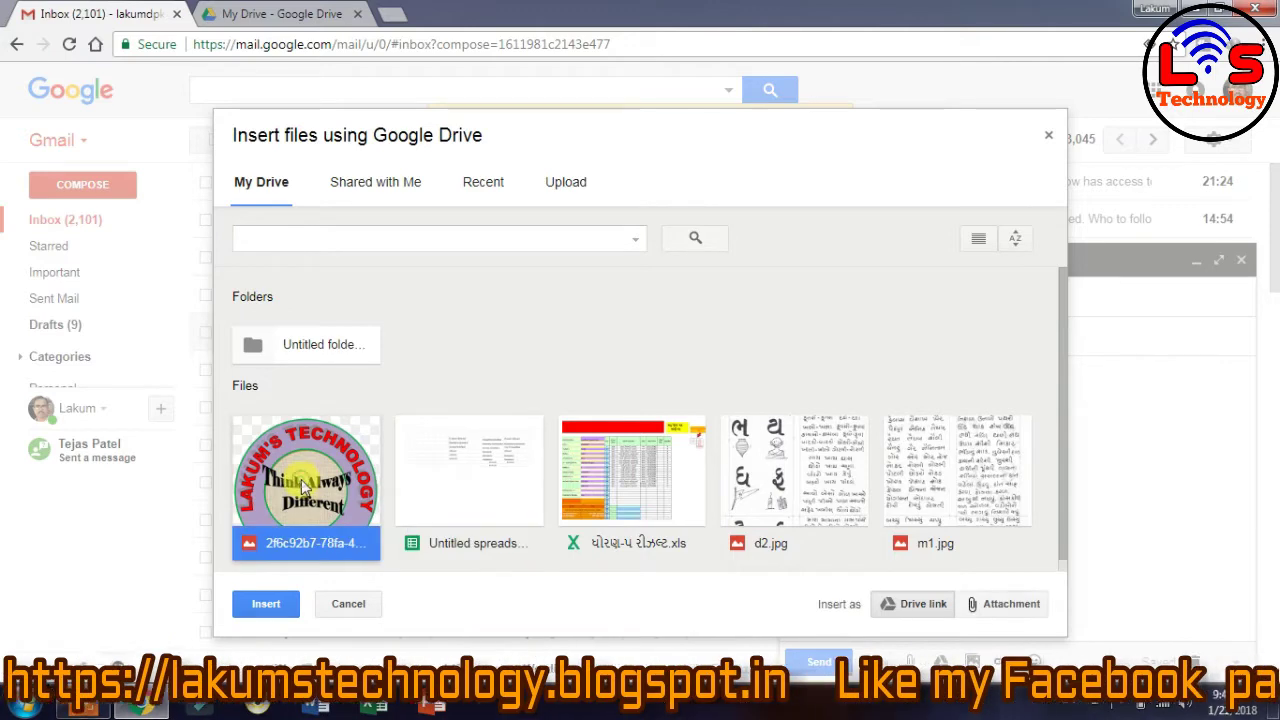
left_click(264, 603)
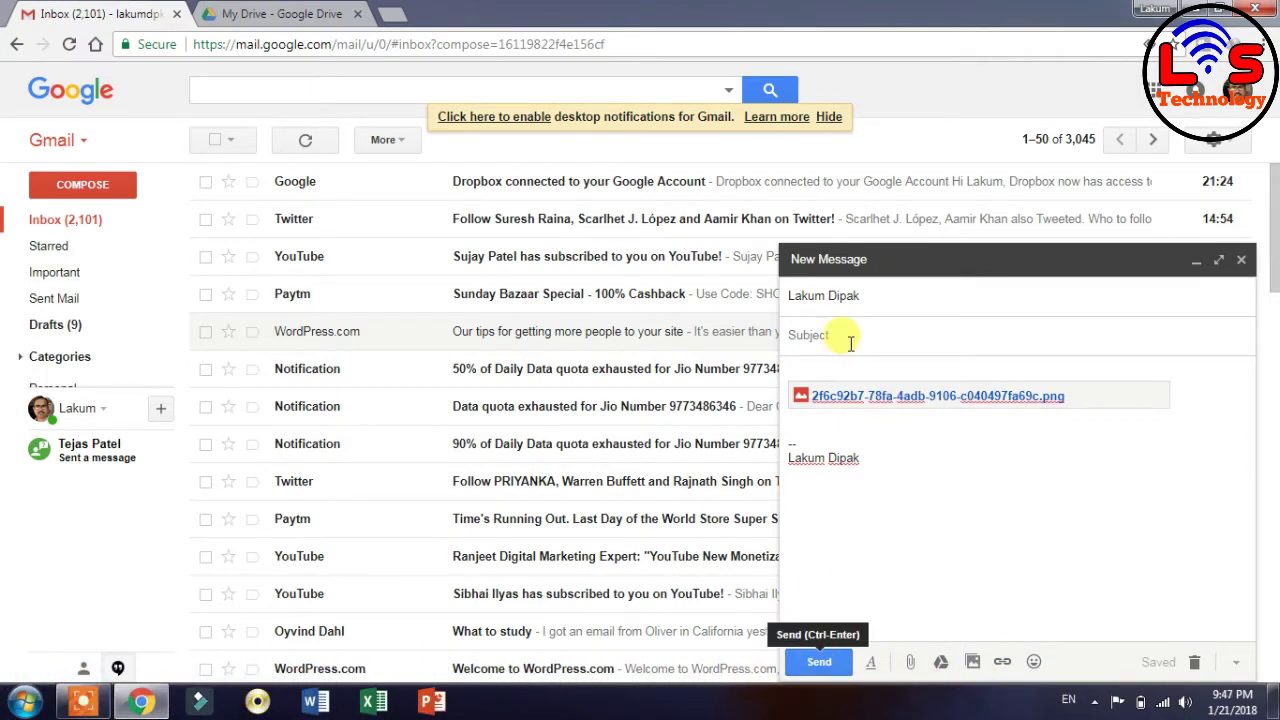
left_click(1241, 262)
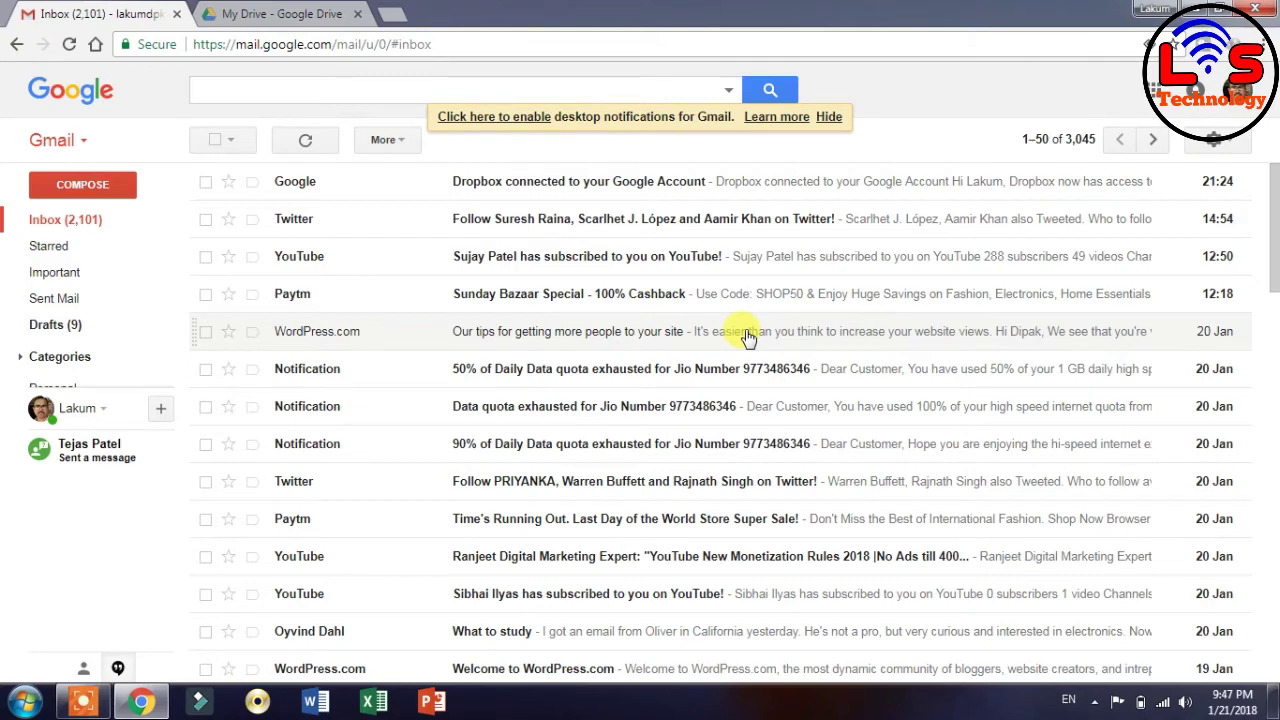
- Search for "dropbox sign in" in a new browser tab and open the main Dropbox site
left_click(393, 20)
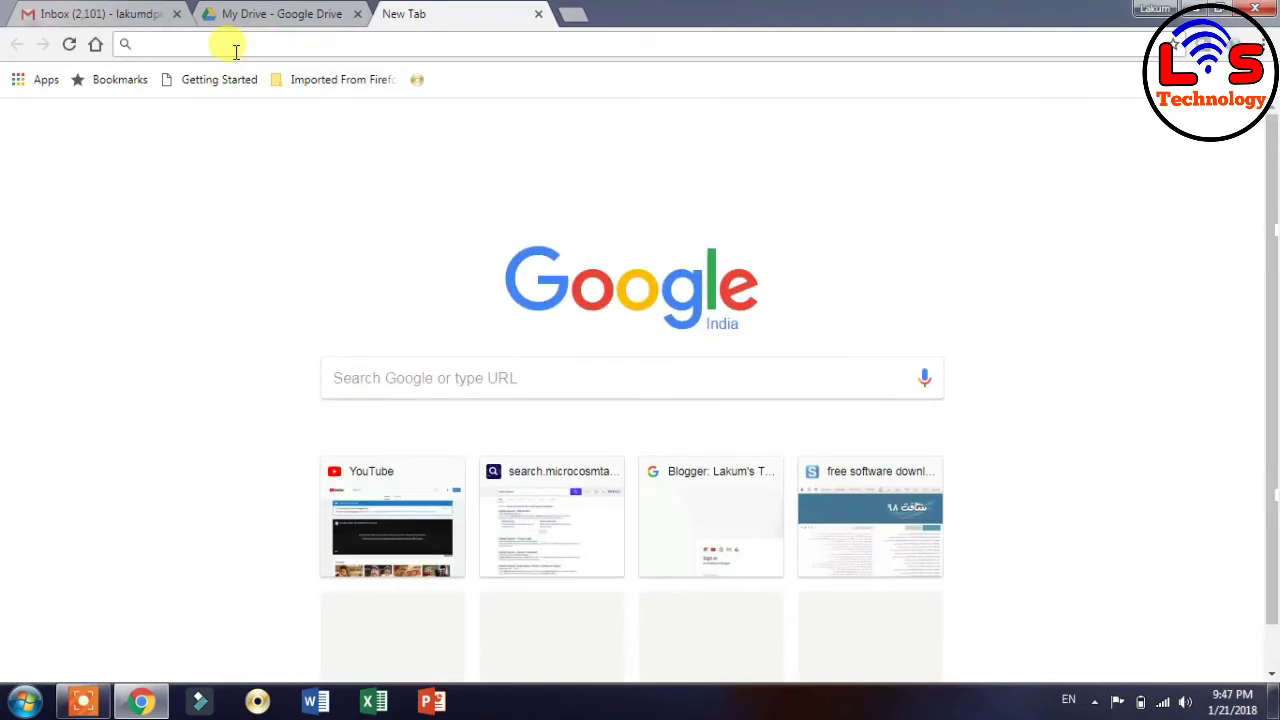
type("drop")
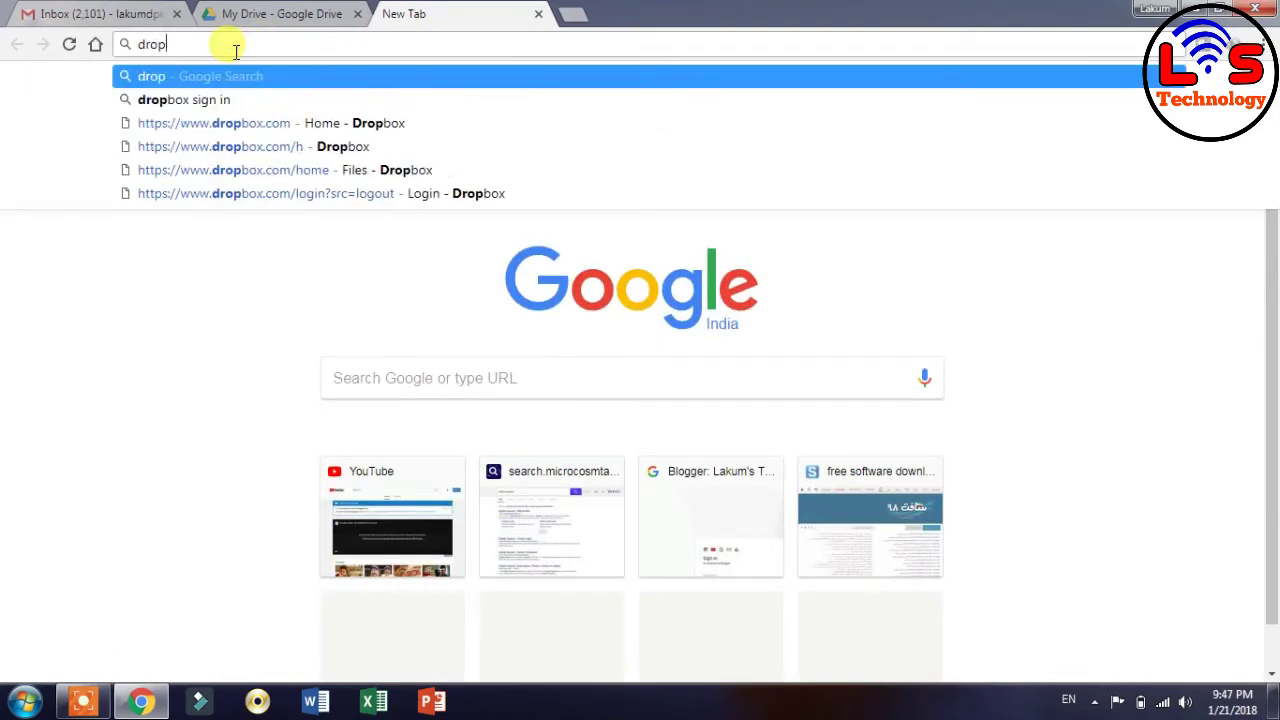
left_click(198, 100)
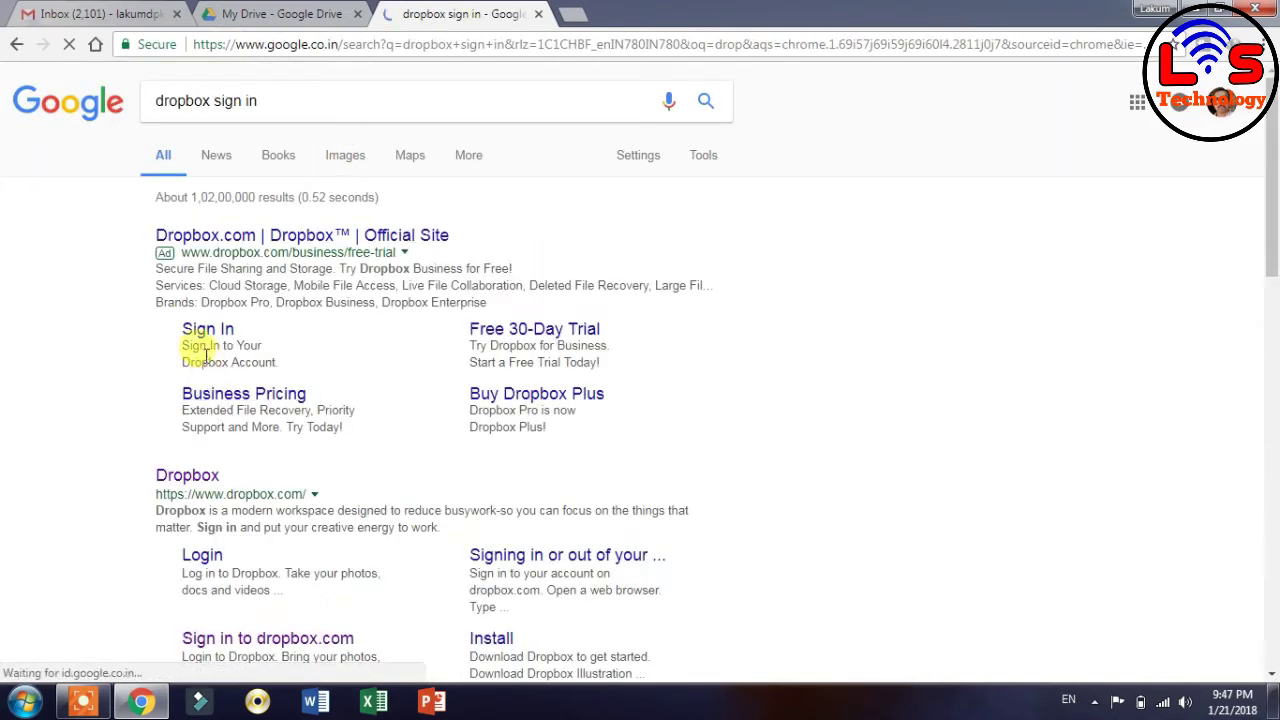
left_click(189, 477)
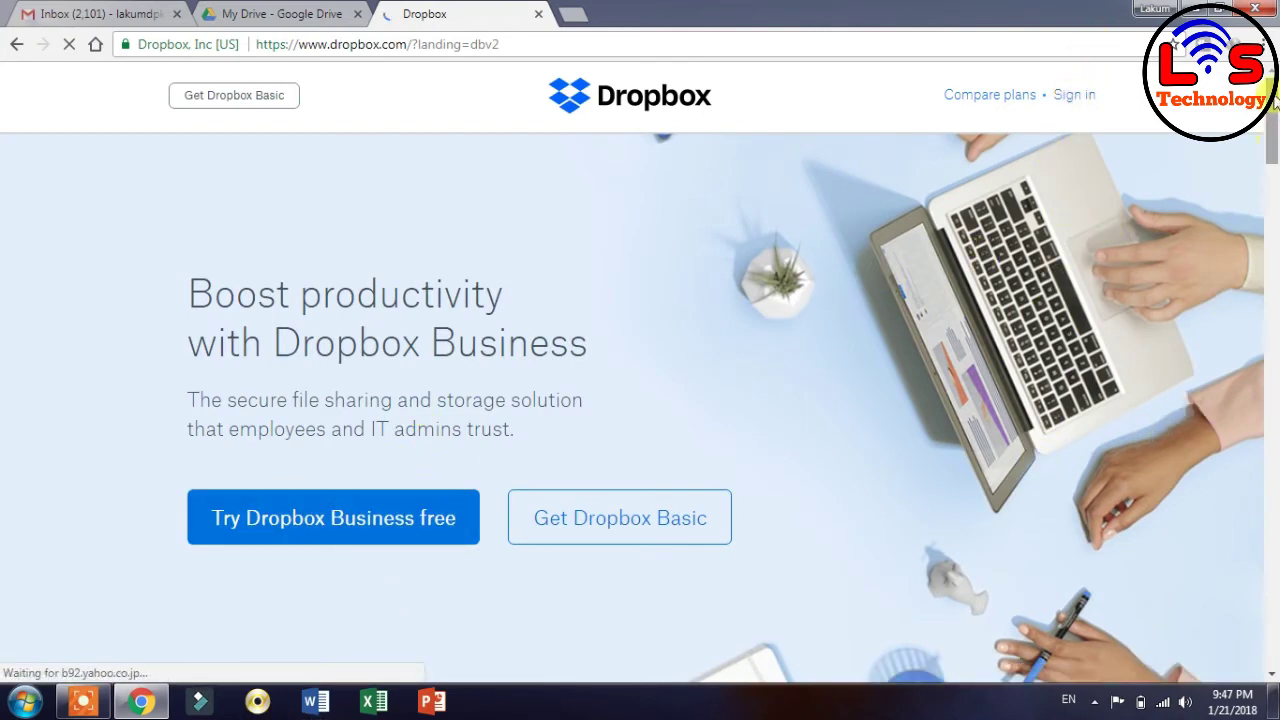
- Sign in to Dropbox with the existing Google account
mouse_move(1272, 127)
left_mouse_down()
mouse_move(1274, 400)
mouse_move(1276, 108)
left_mouse_up()
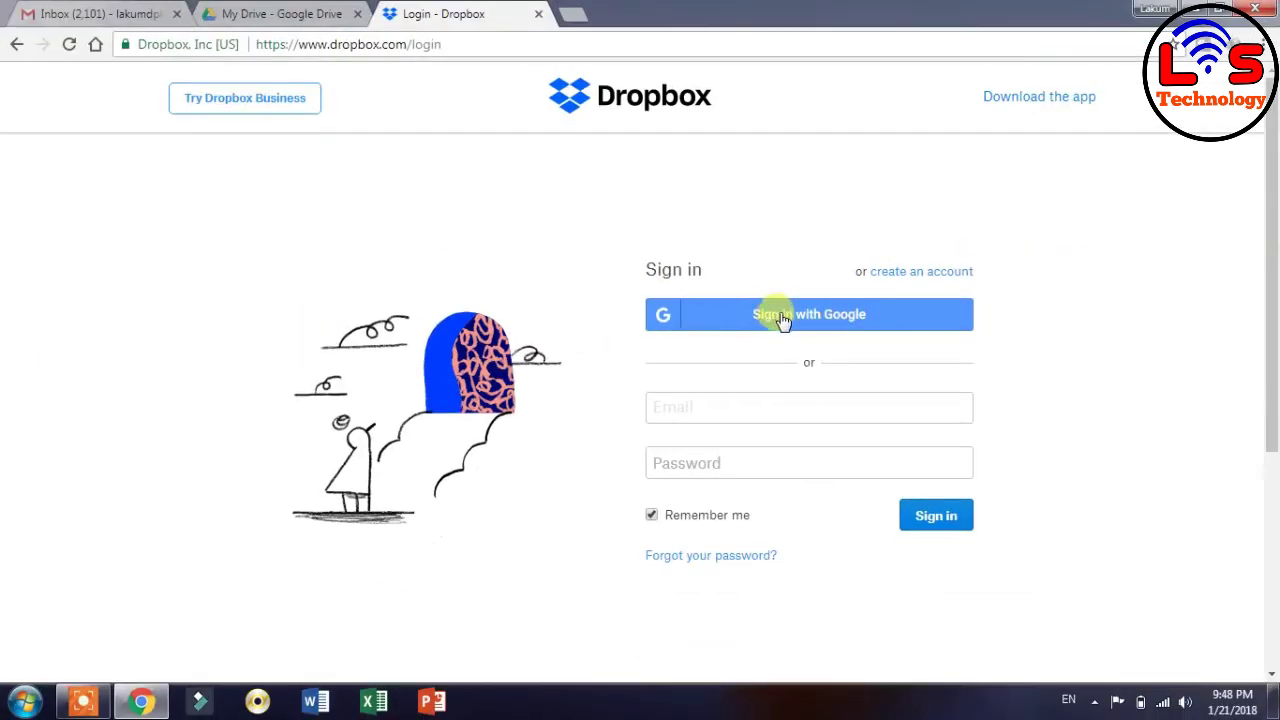
left_click(782, 316)
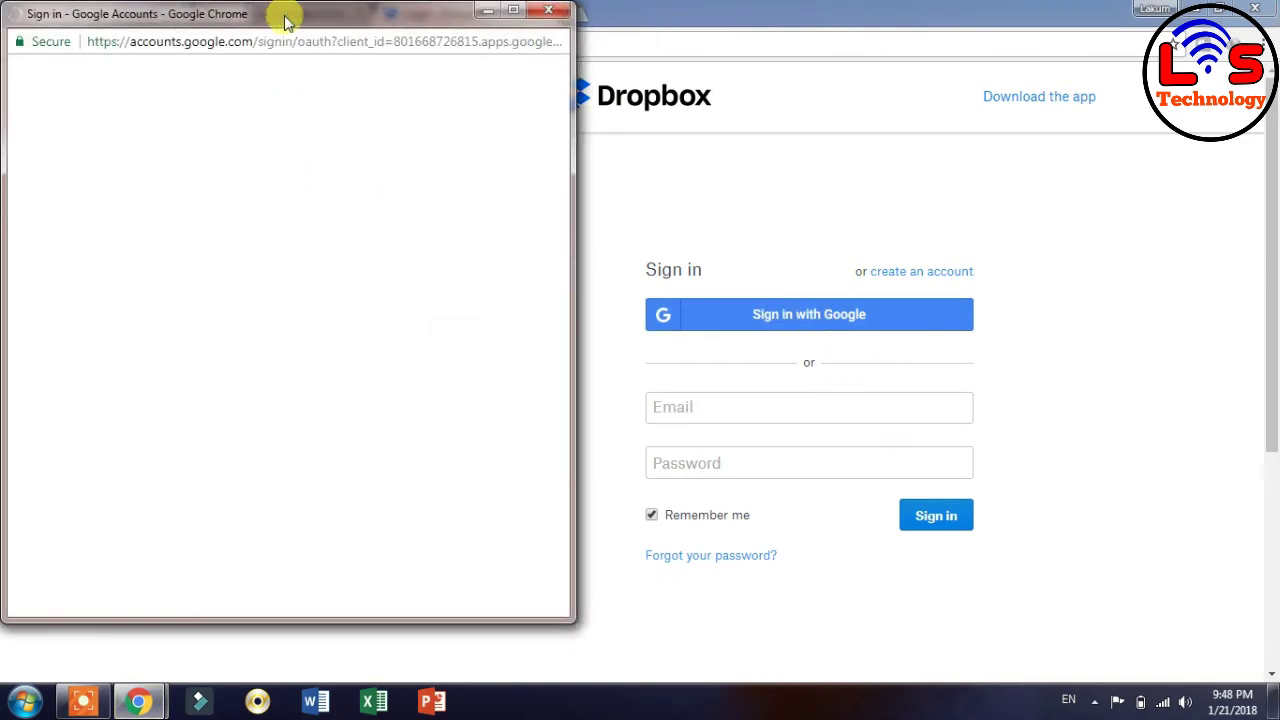
left_click_drag(285, 22, 514, 57)
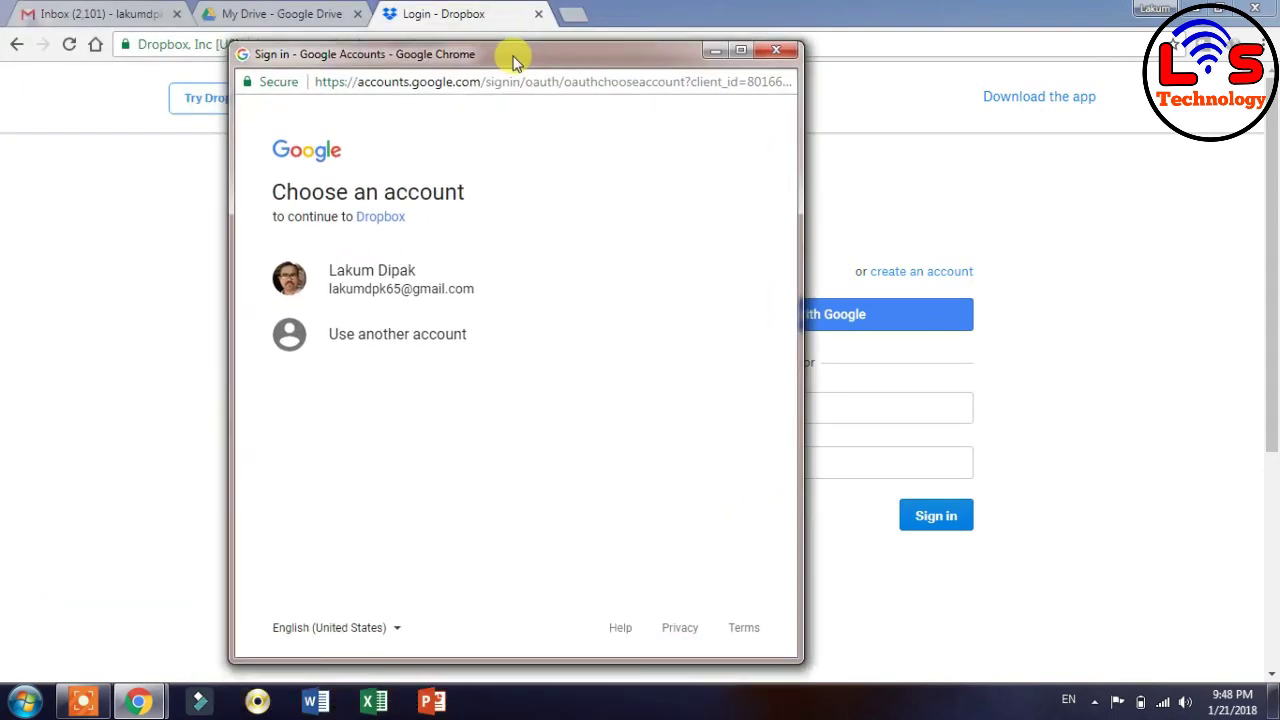
left_click(374, 286)
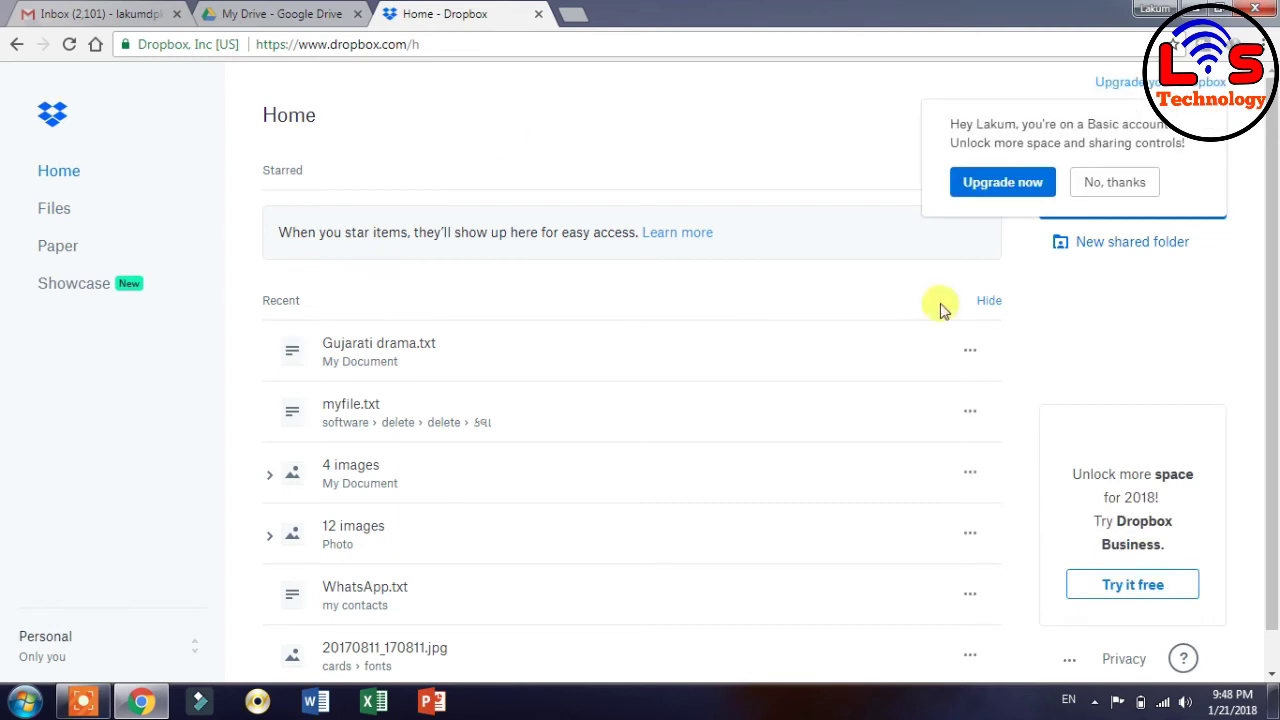
- Go to the Dropbox file list and open the cards folder
left_click_drag(1274, 220, 1276, 335)
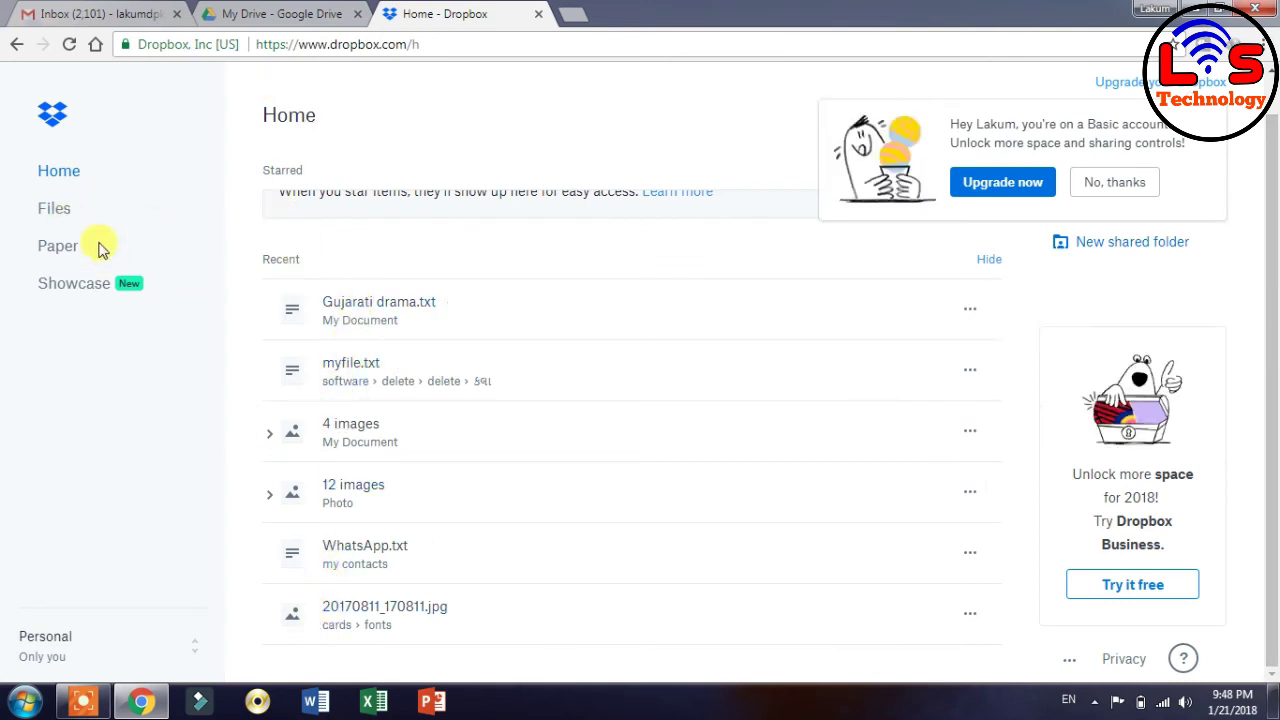
left_click(57, 213)
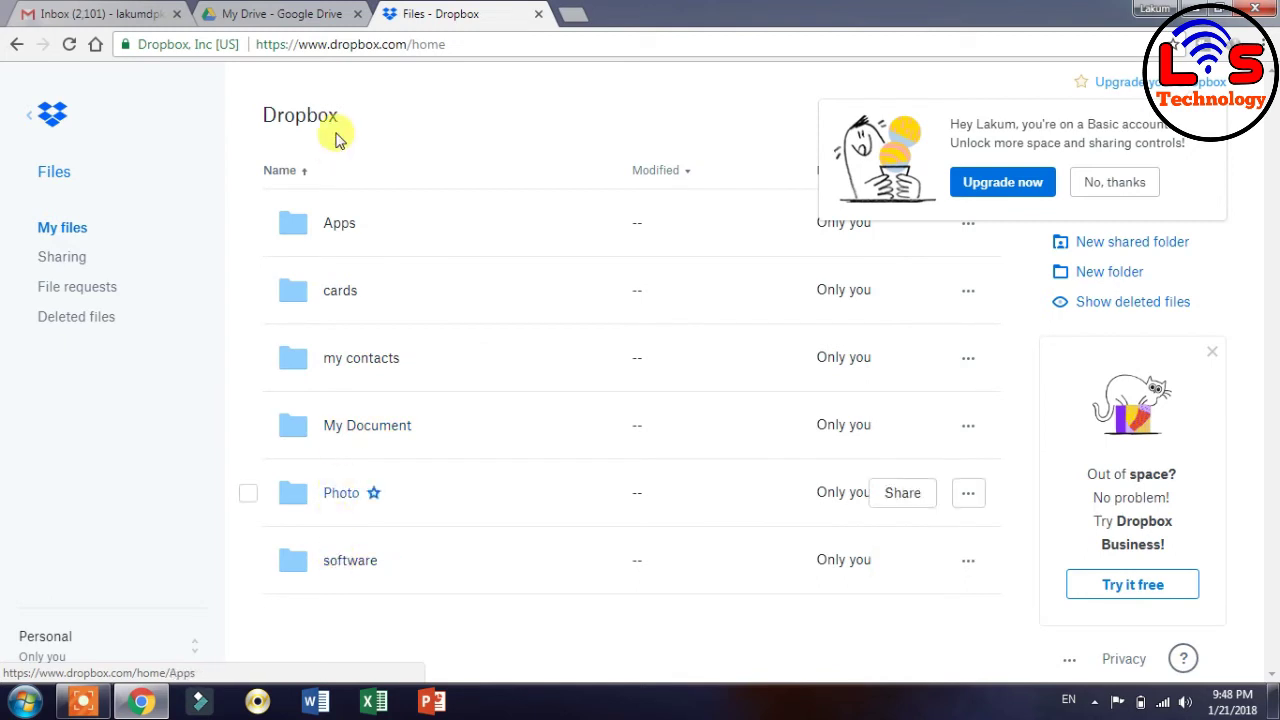
left_click(340, 294)
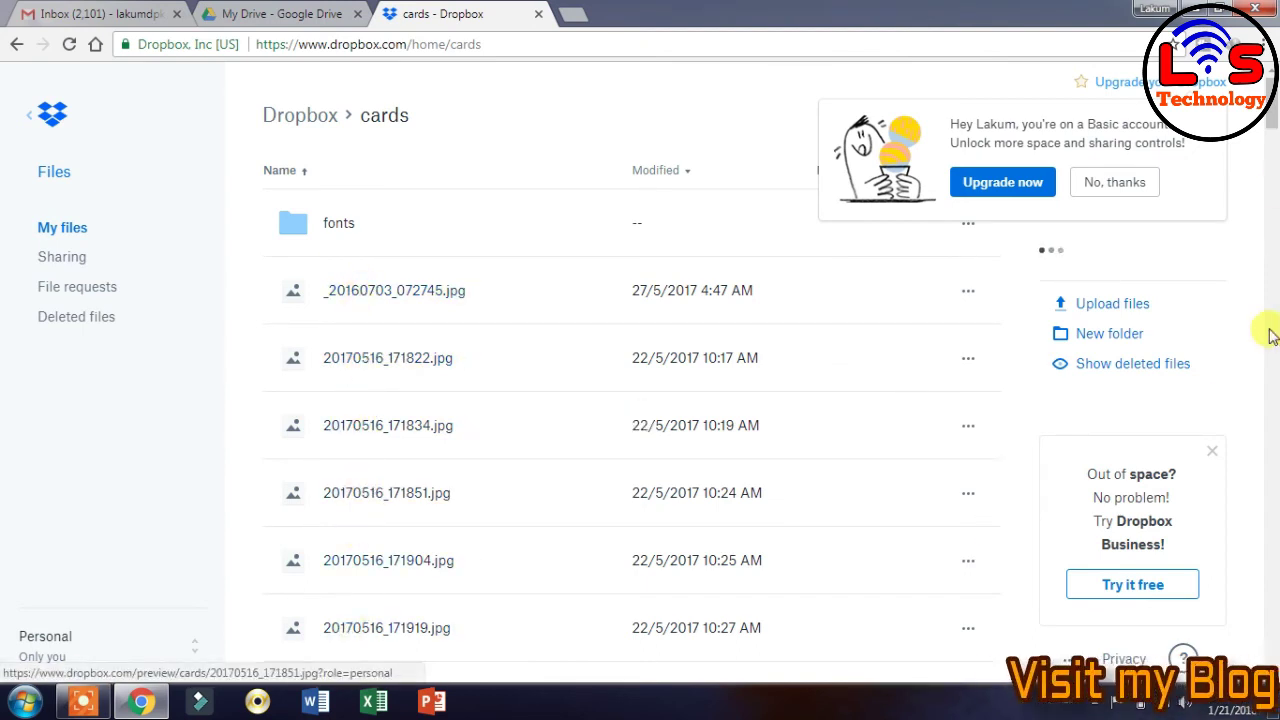
- Open the sharing options for _20160703_072745.jpg in the cards folder and create a share link for it
scroll(1268, 250, "down", 15)
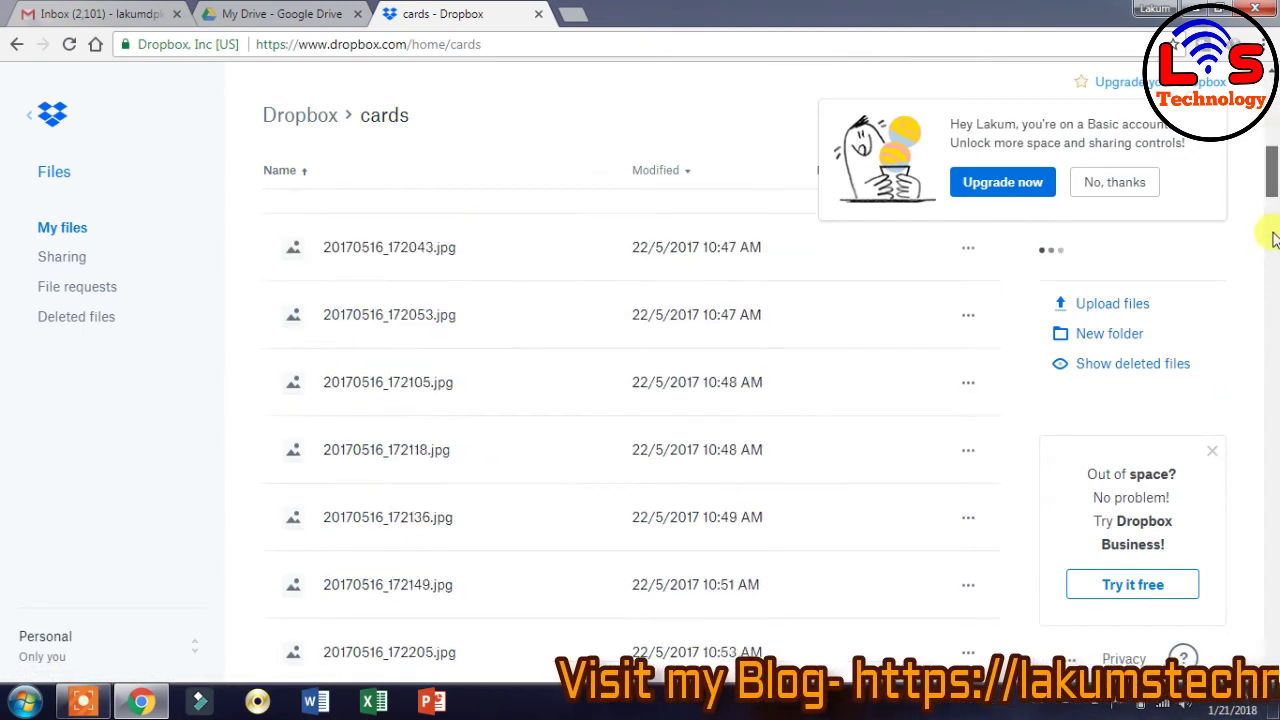
scroll(1268, 455, "down", 15)
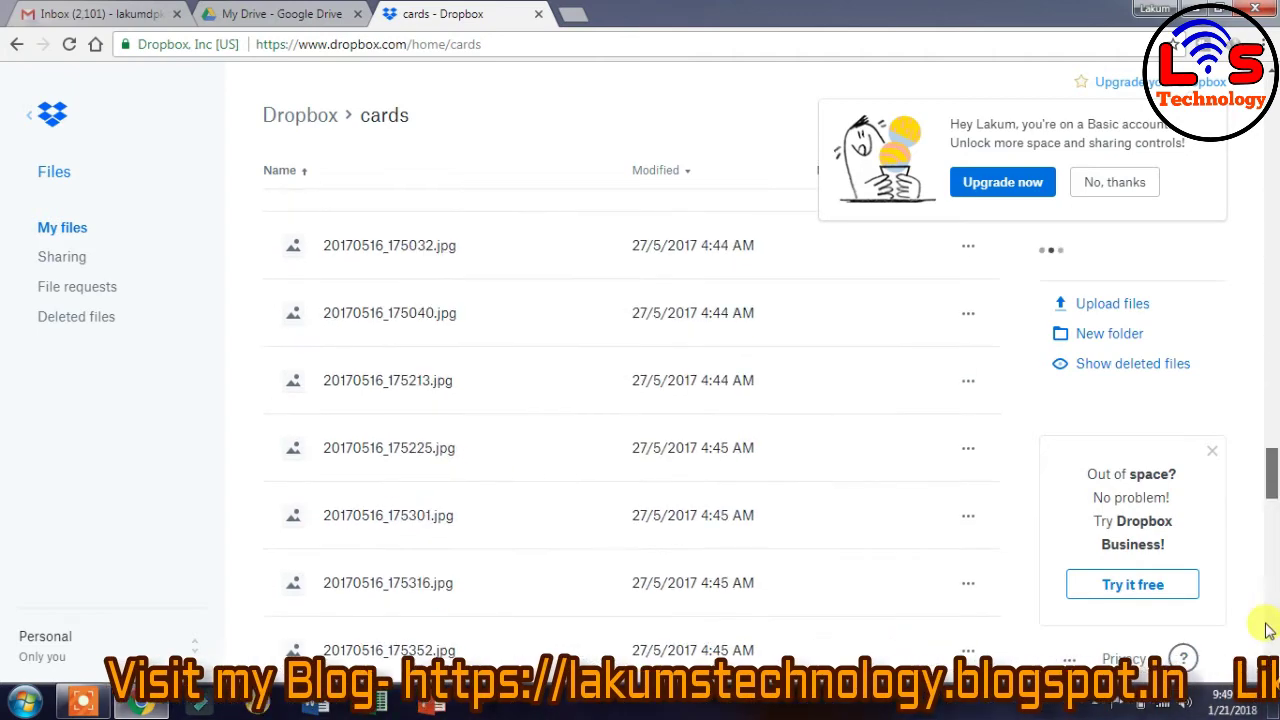
scroll(1265, 200, "up", 20)
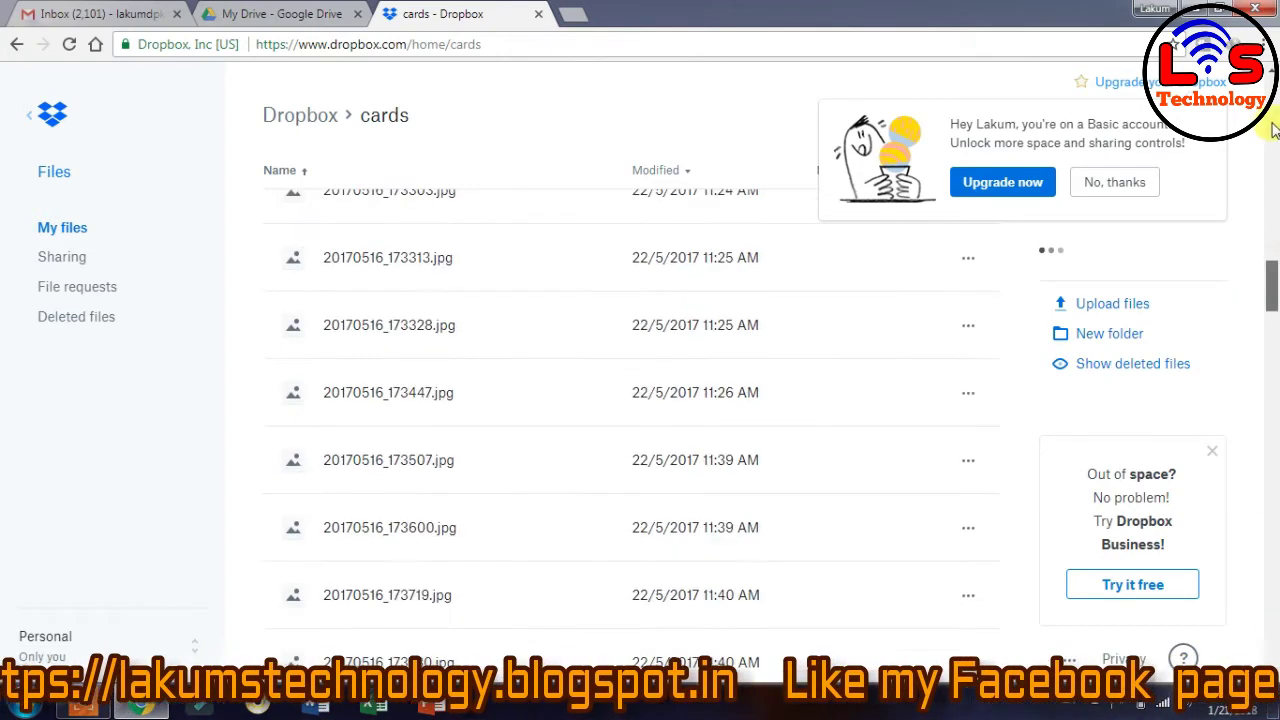
middle_click(900, 285)
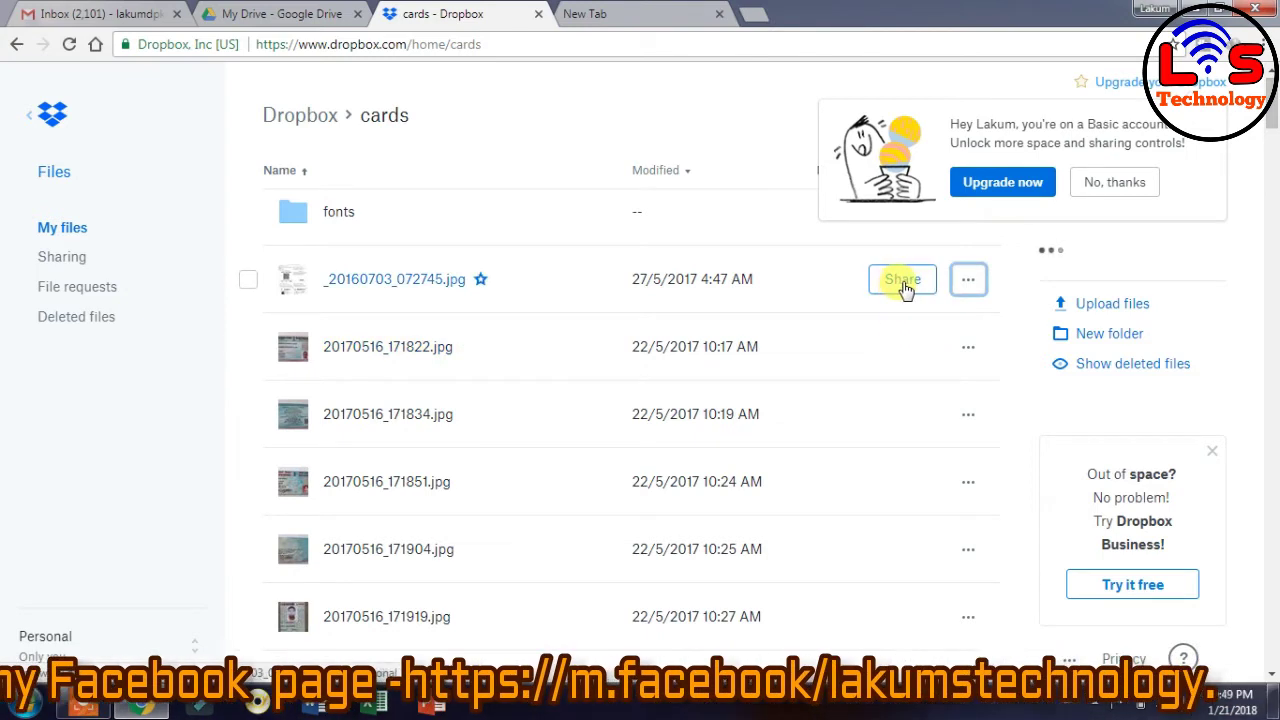
left_click(902, 283)
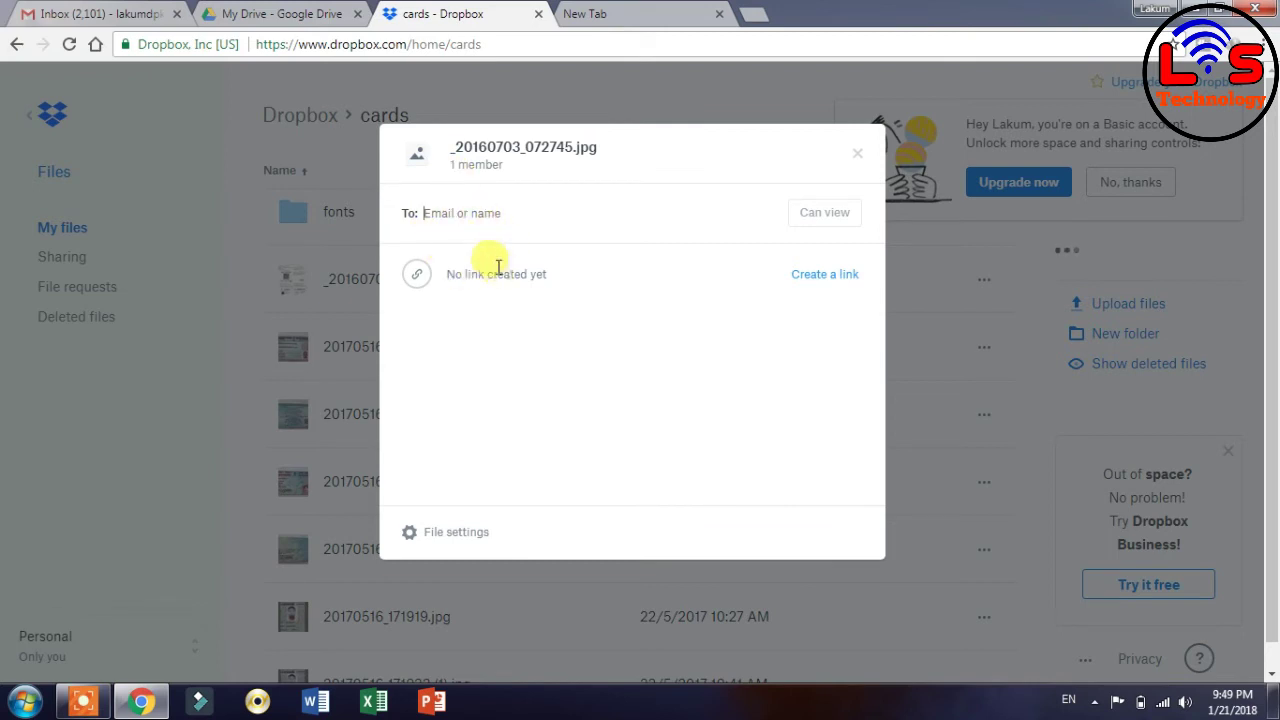
left_click(826, 278)
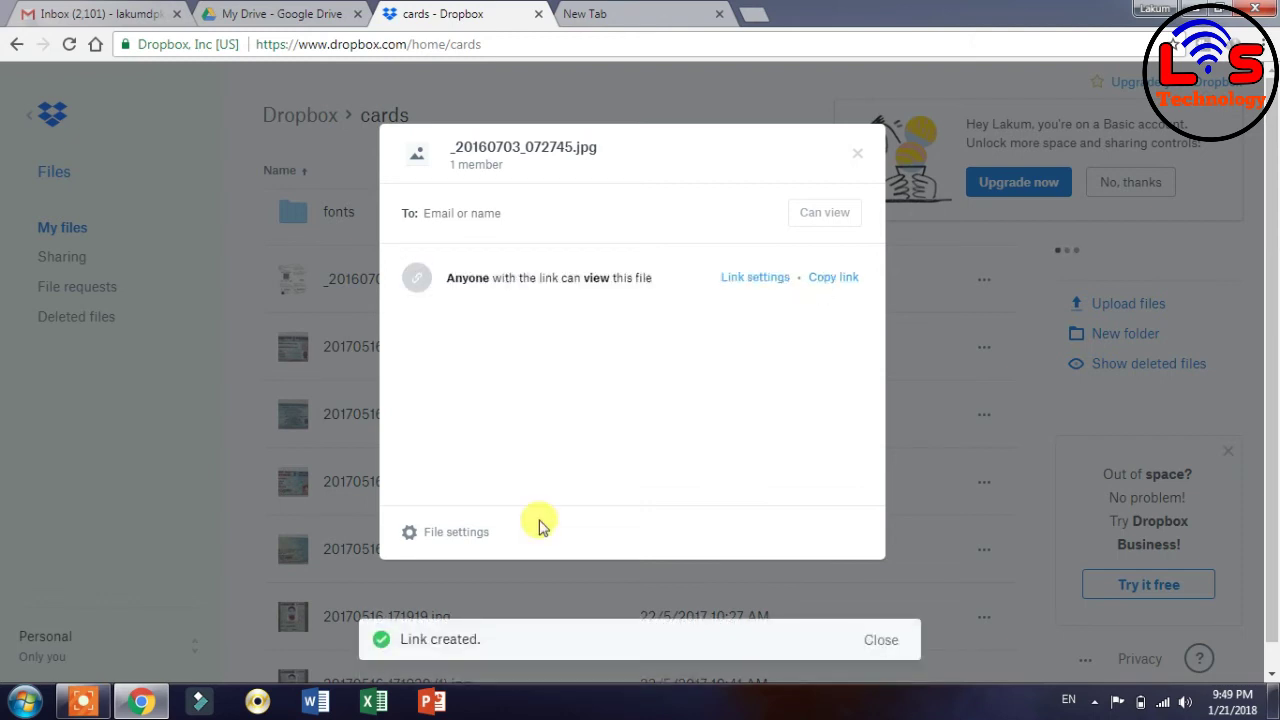
- Copy the share link of _20160703_072745.jpg and close its sharing dialog
left_click(600, 18)
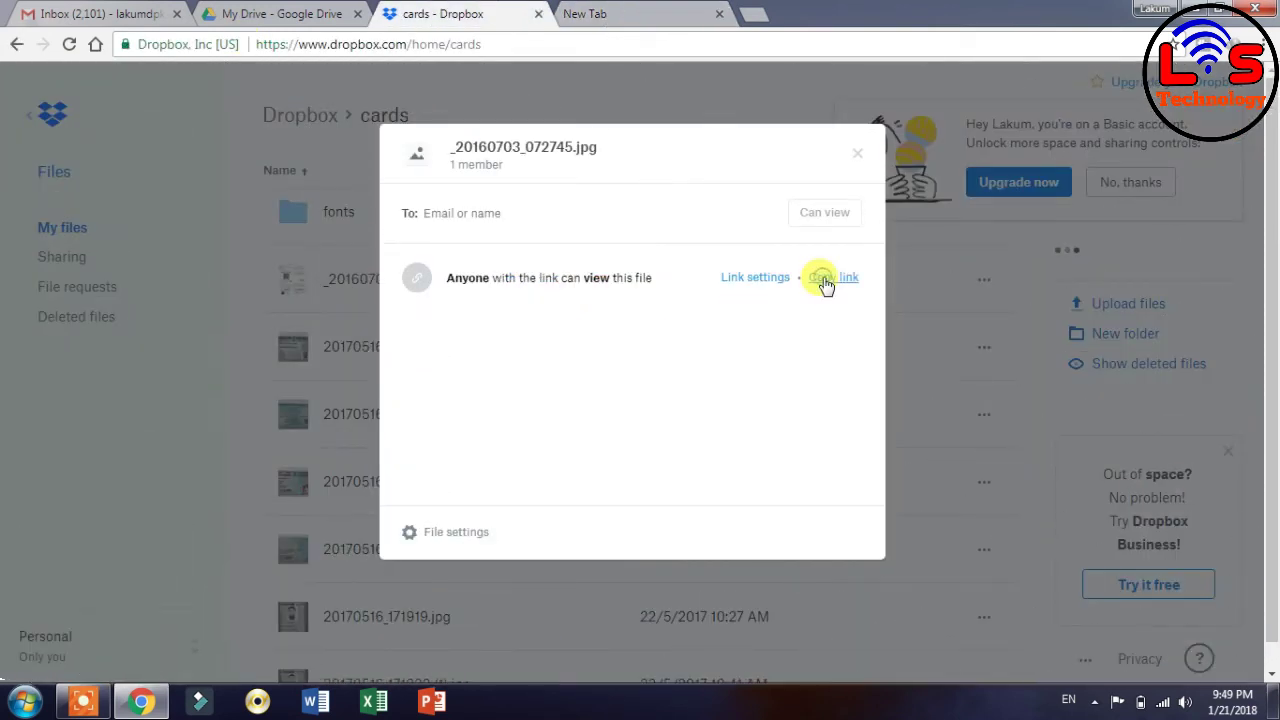
left_click(825, 284)
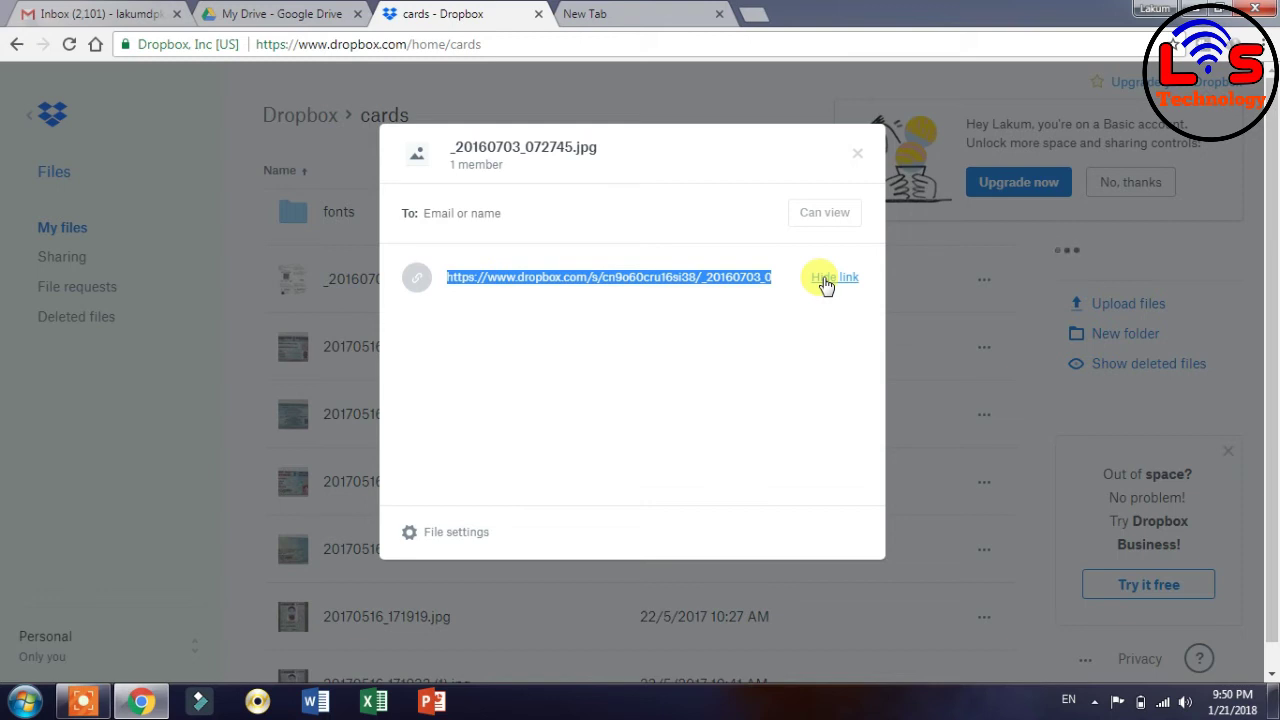
left_click(862, 158)
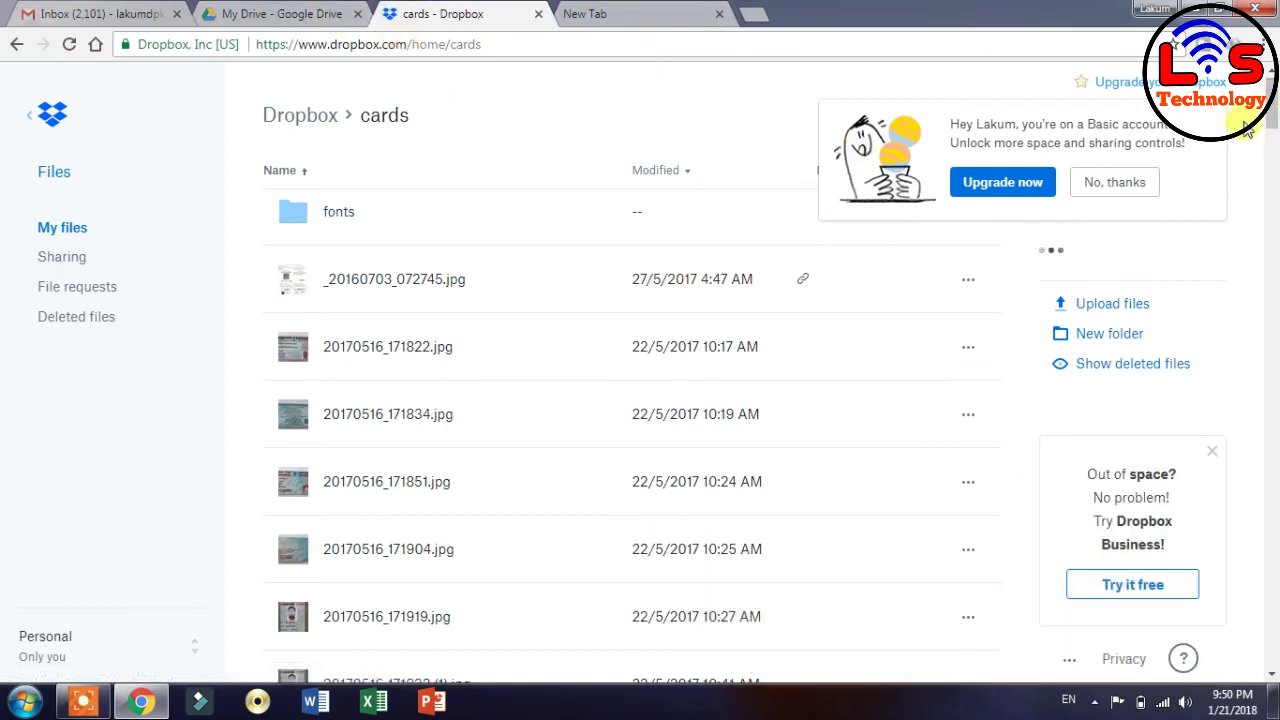
- Dismiss the account upgrade offer and upload 2f6c92b7-78fa-4adb-9106-c040497fa69c.png from the IMAGES folder to the Dropbox cards folder
left_click(1118, 188)
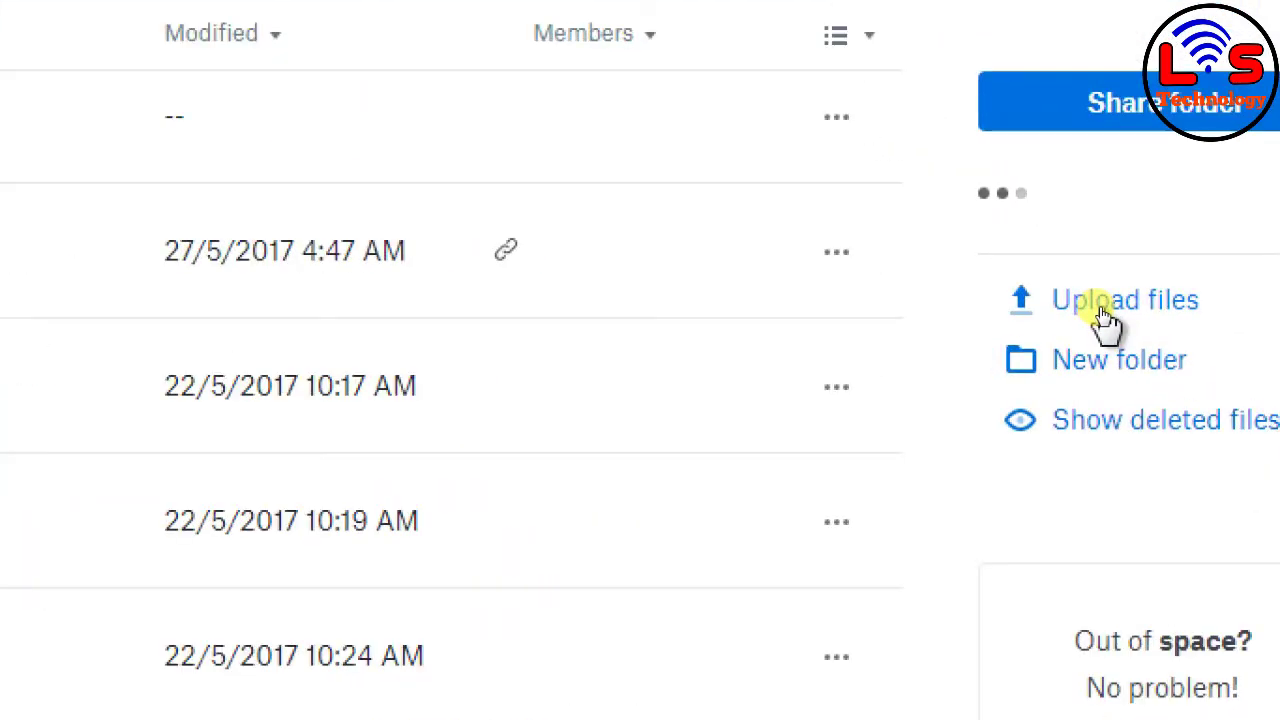
left_click(1108, 316)
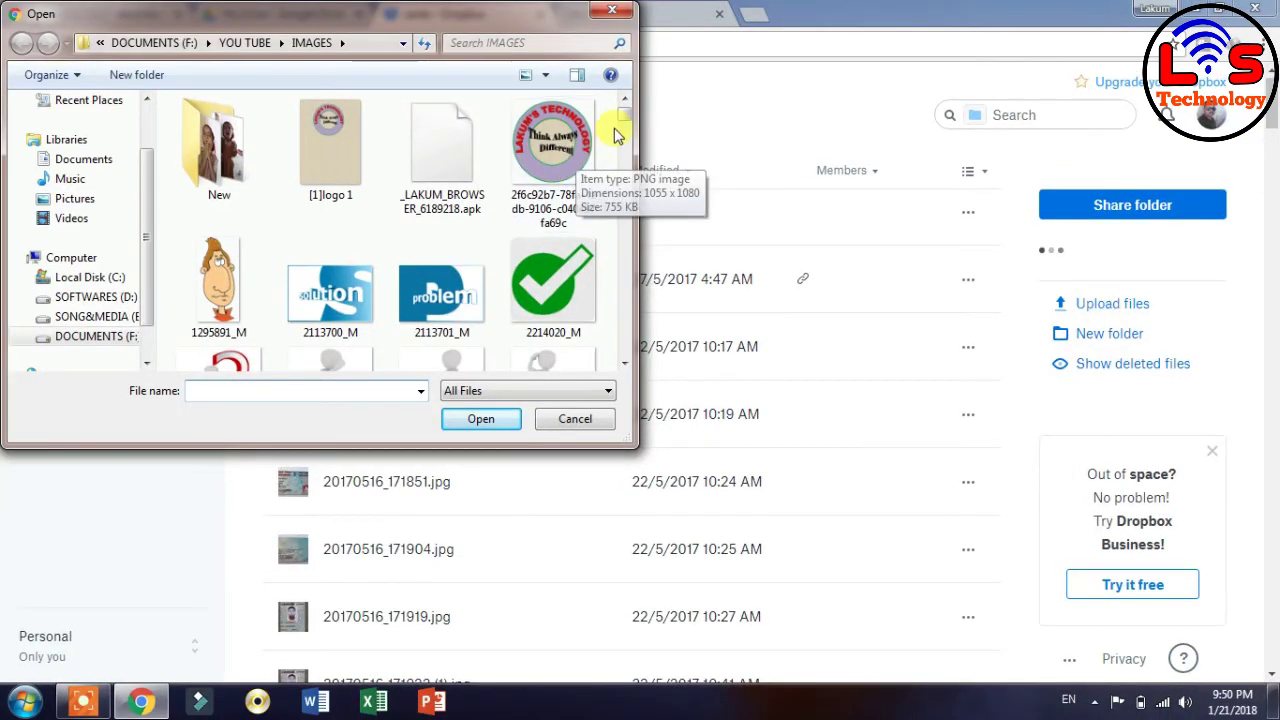
left_click(560, 147)
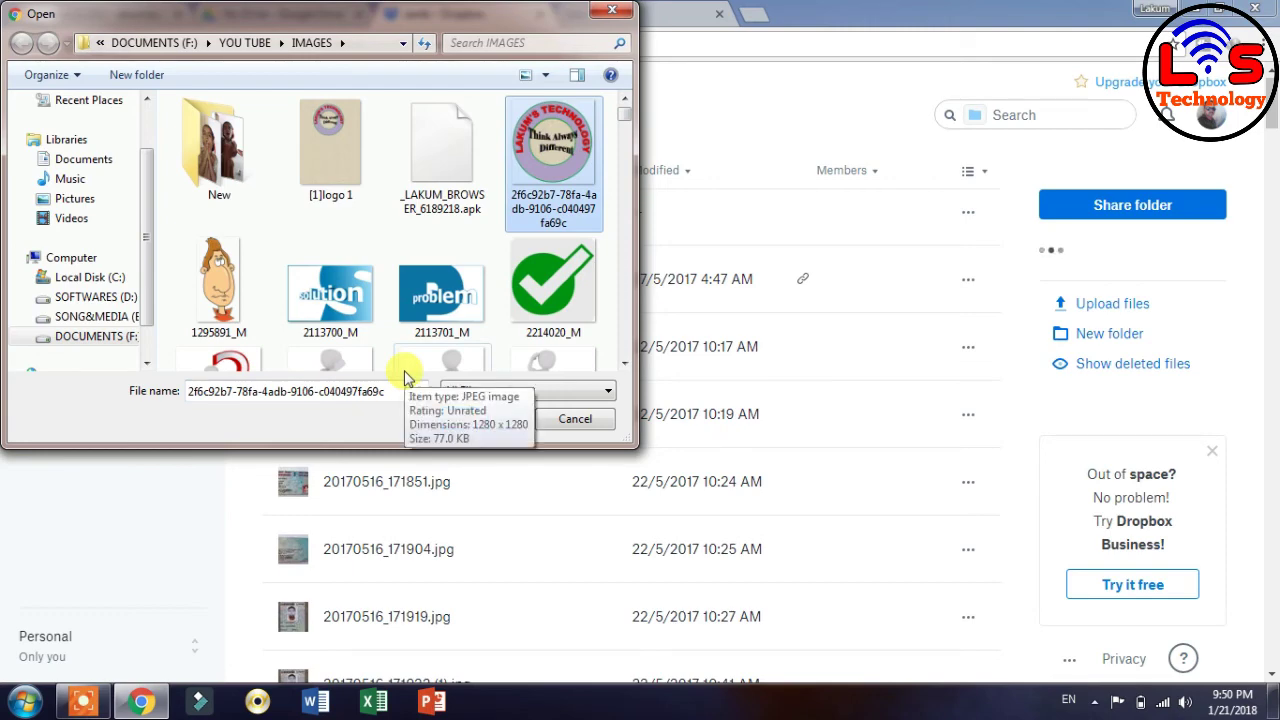
left_click(478, 419)
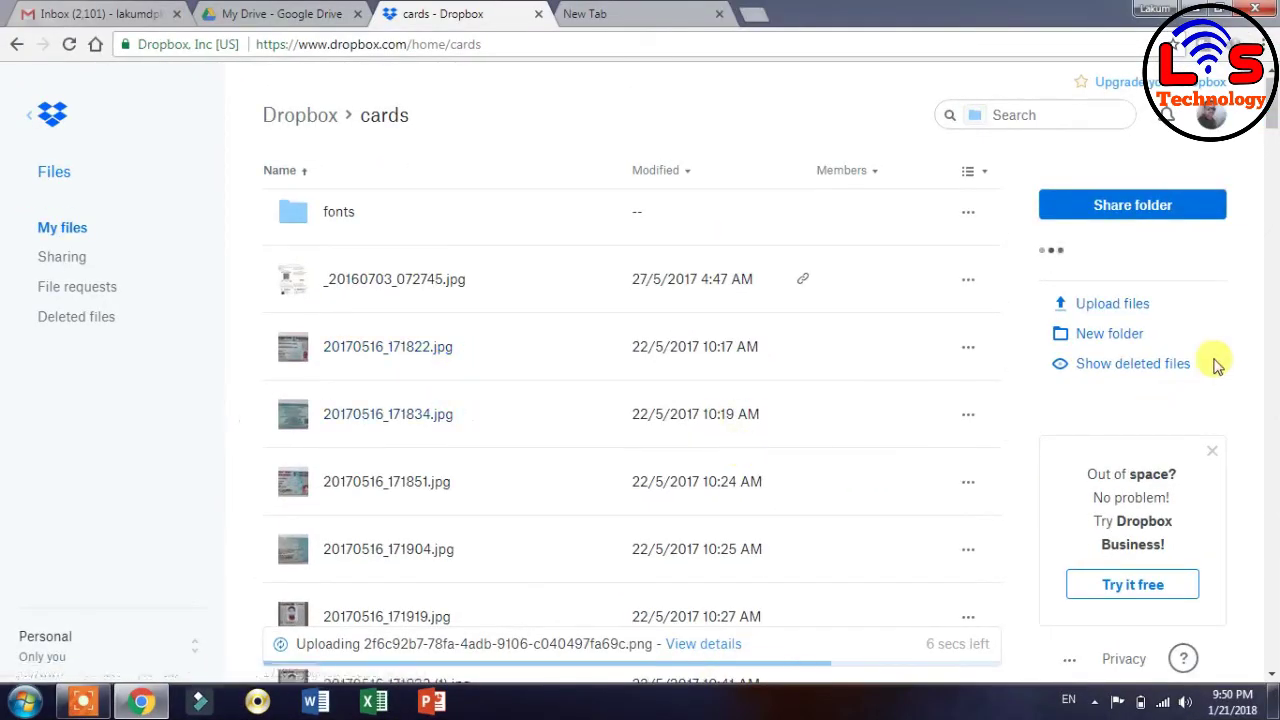
left_click_drag(1273, 120, 1268, 290)
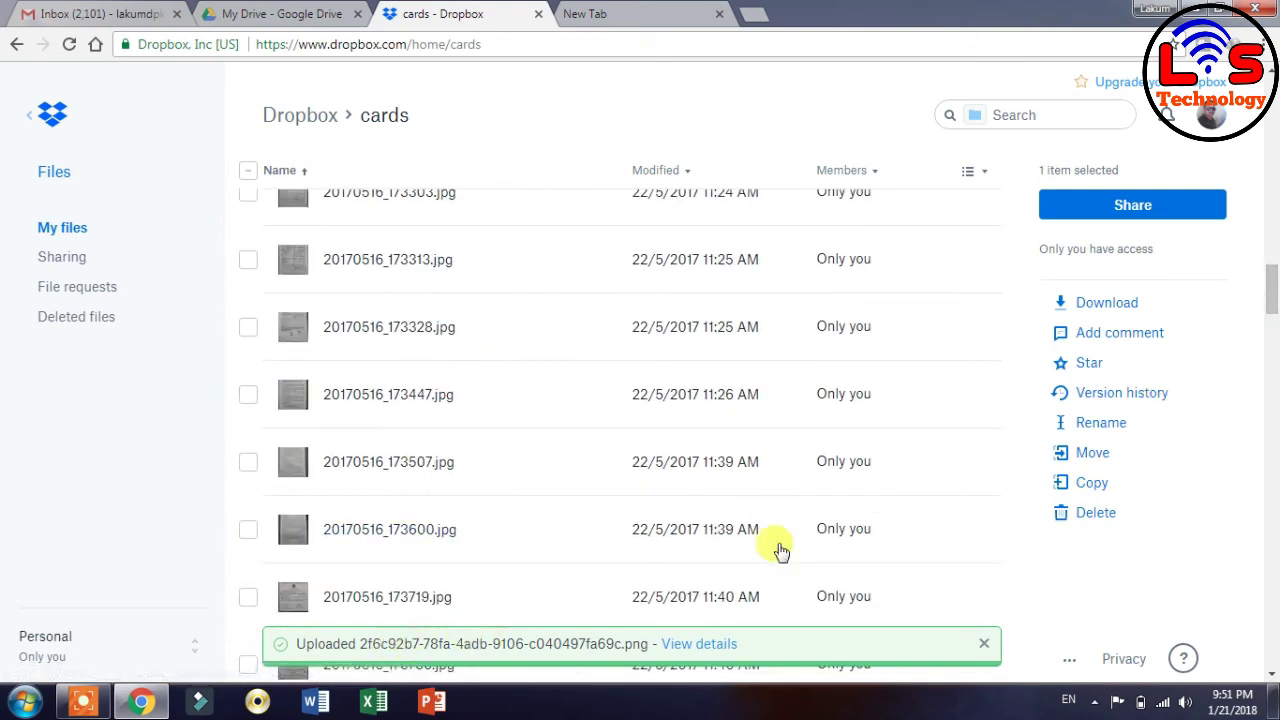
left_click_drag(1272, 290, 1270, 78)
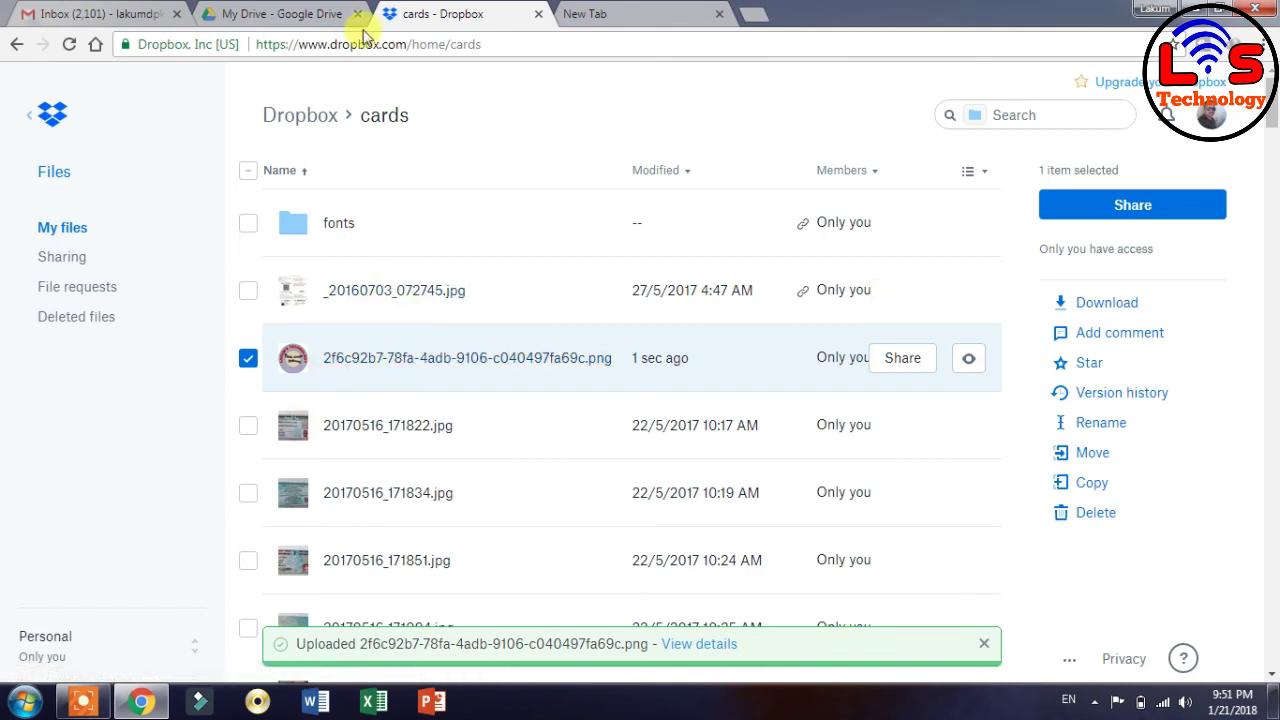
- Switch to Google Drive and compare the files stored in My Drive with those in the Dropbox cards folder
left_click(288, 14)
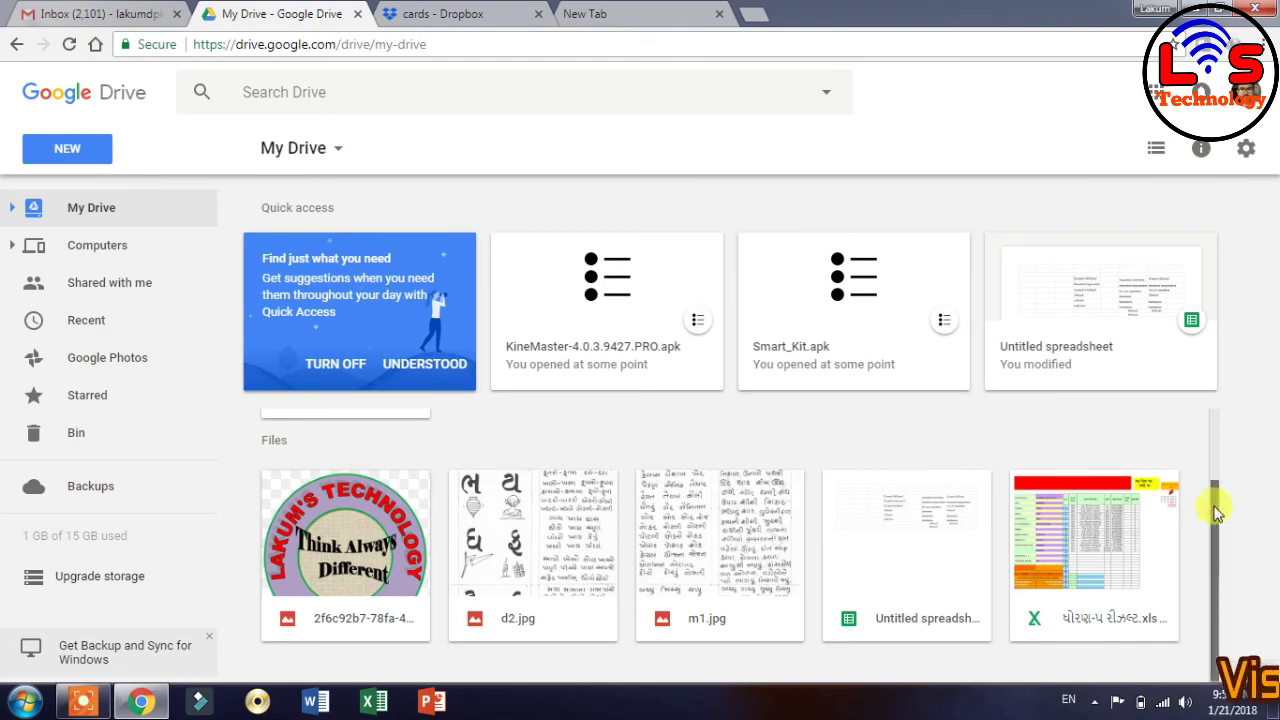
left_click_drag(1211, 508, 1217, 603)
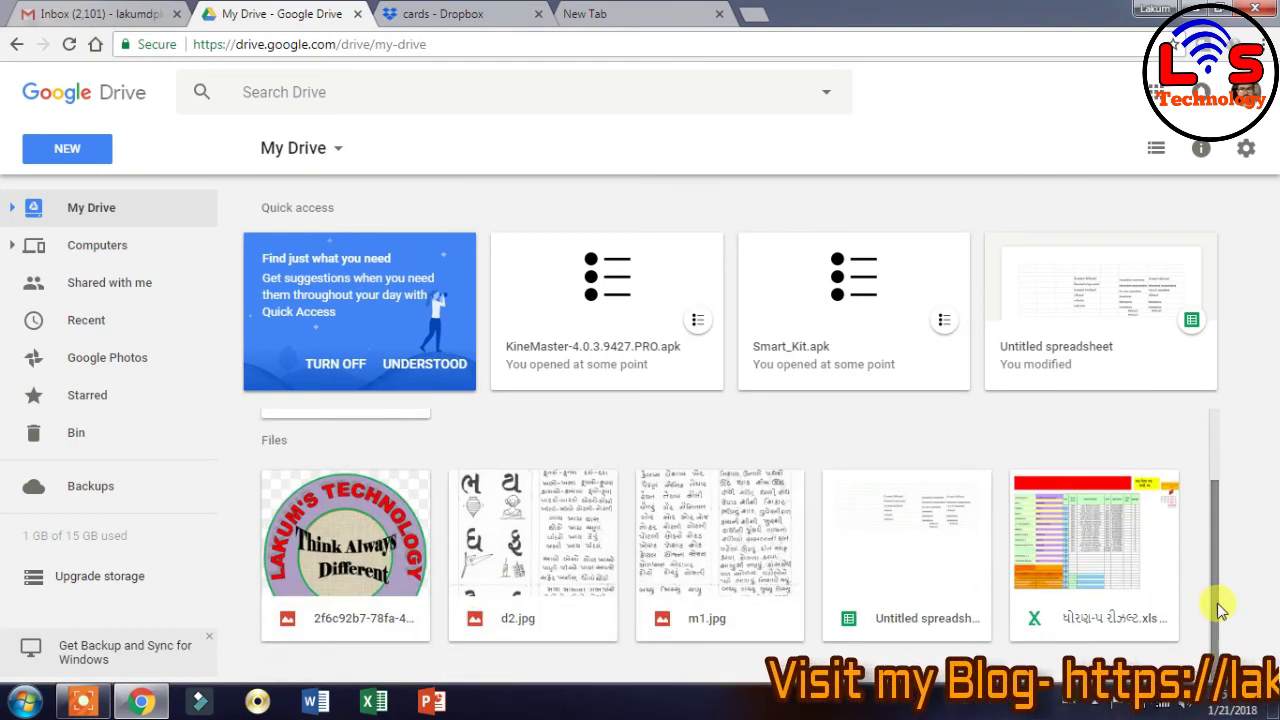
left_click(458, 20)
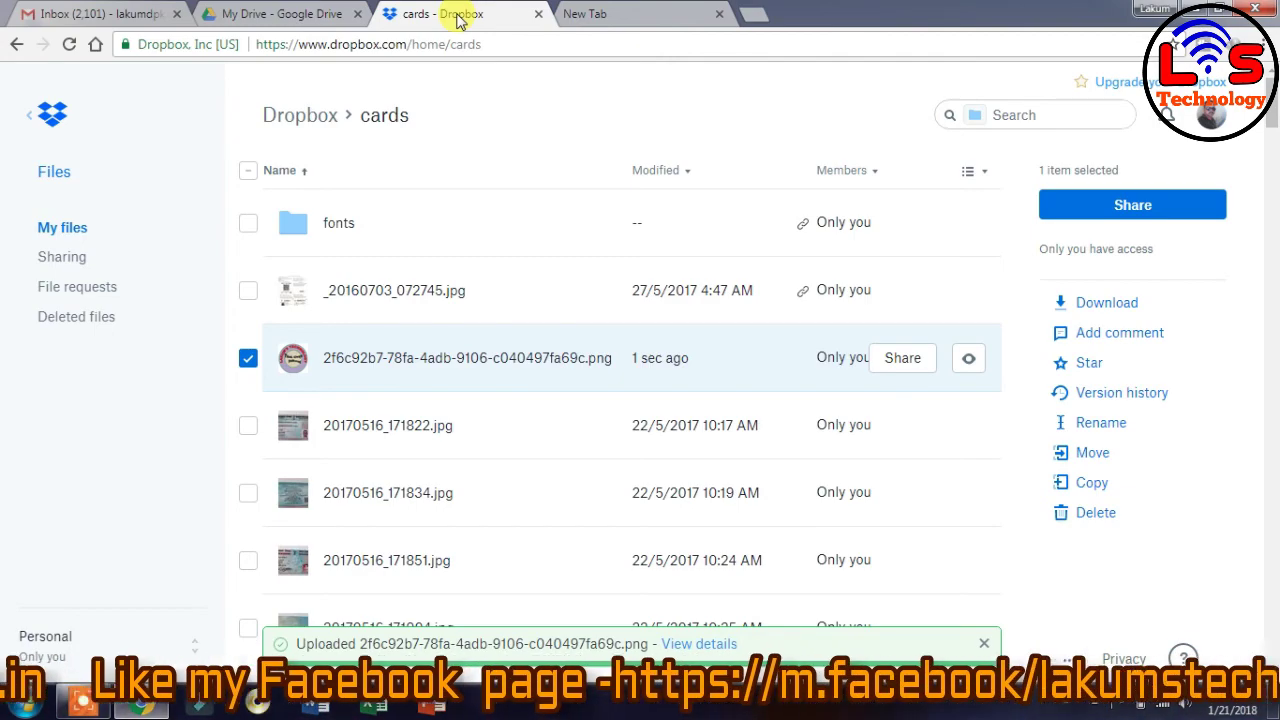
left_click(270, 14)
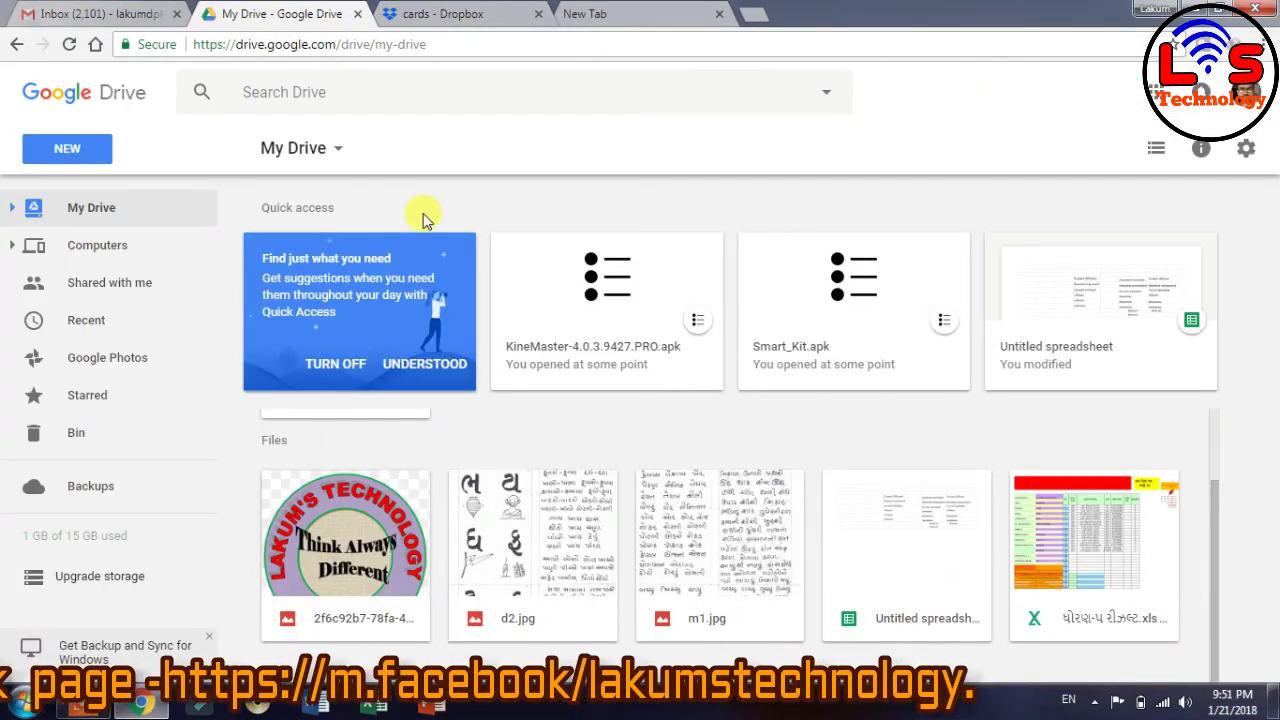